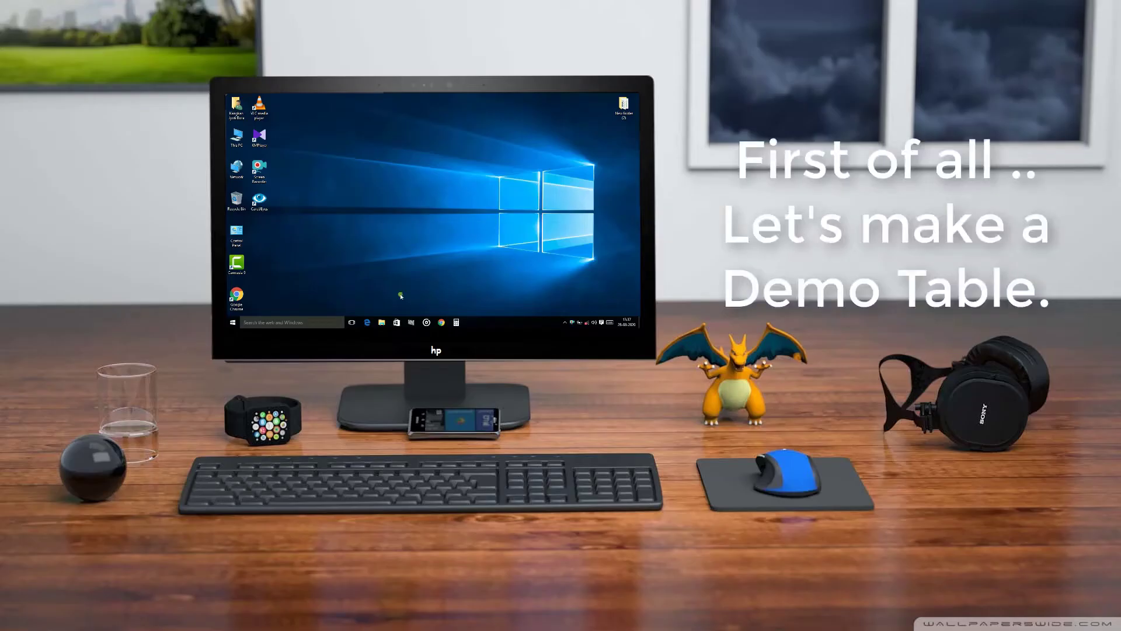
Step: Refresh the Windows desktop and bring up the Start menu
right_click(445, 220)
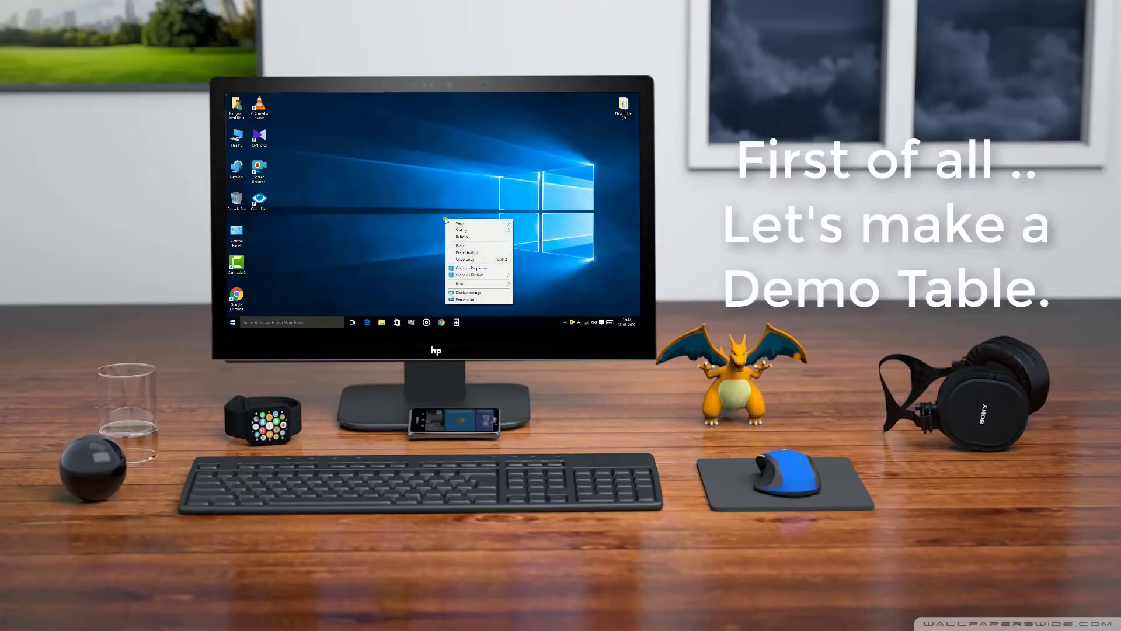
left_click(463, 237)
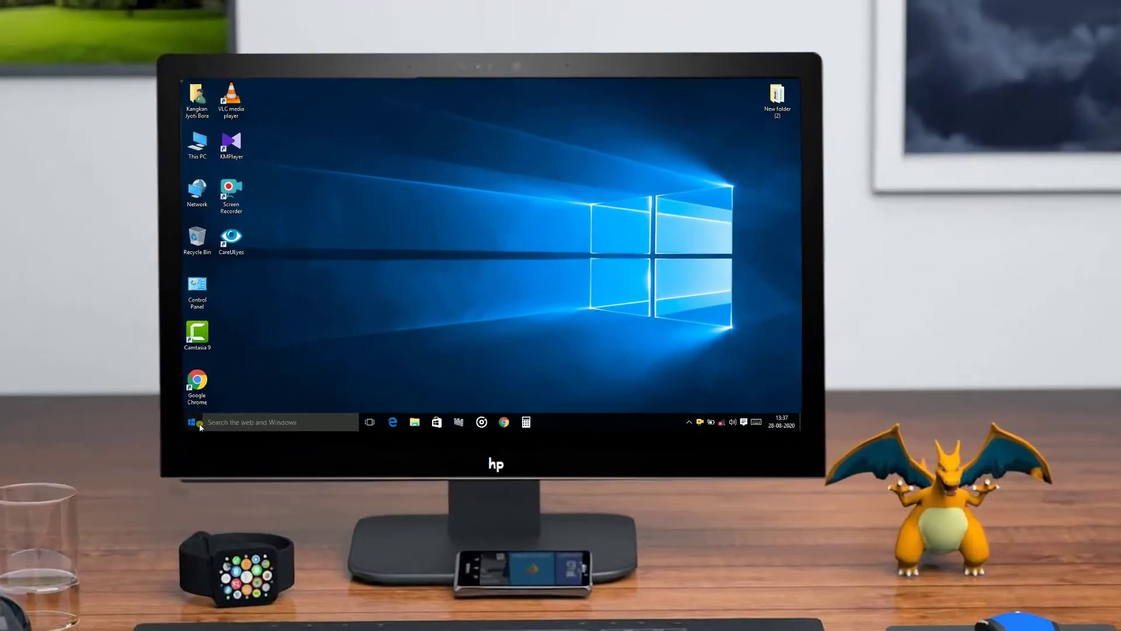
left_click(233, 323)
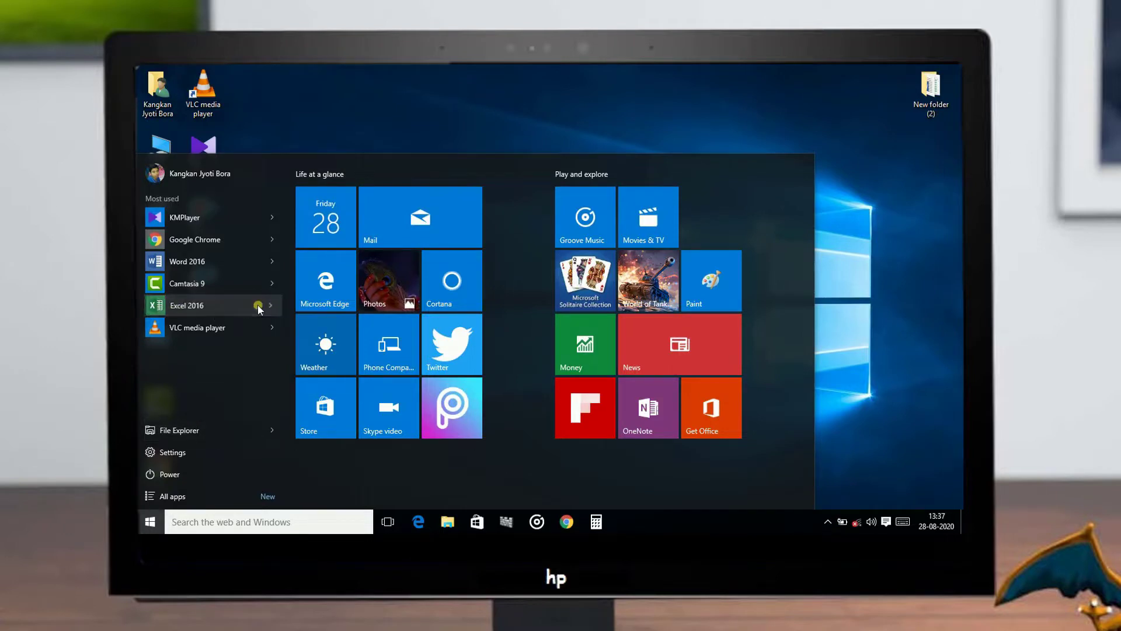
Step: Start a blank Excel workbook and type the 'Demo Table' title and headers Sl No through etc
left_click(288, 309)
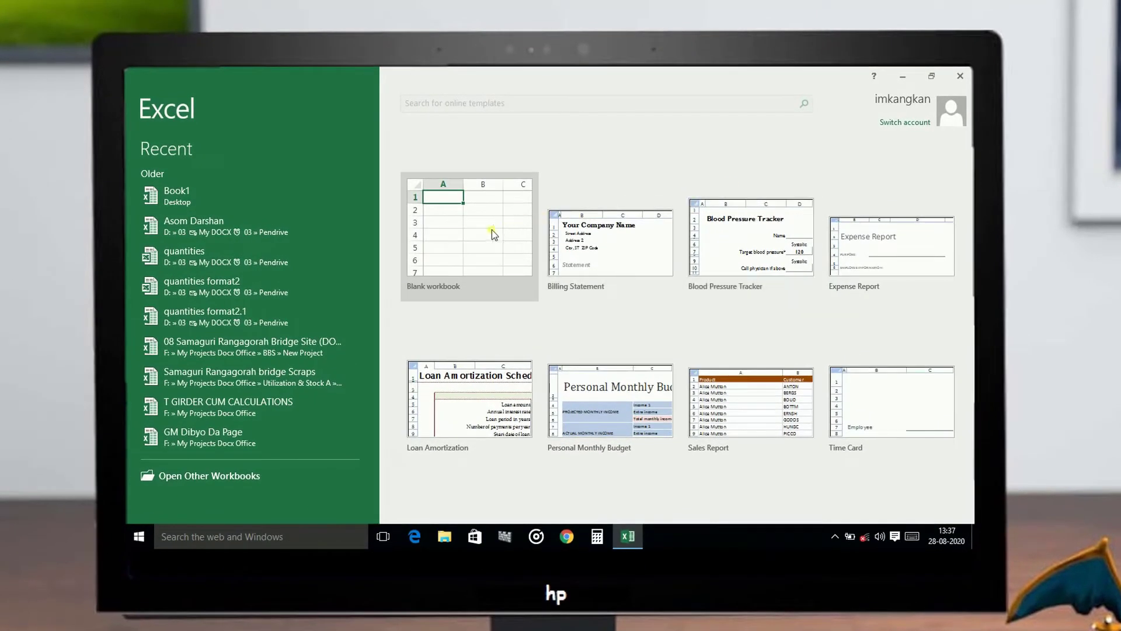
left_click(488, 234)
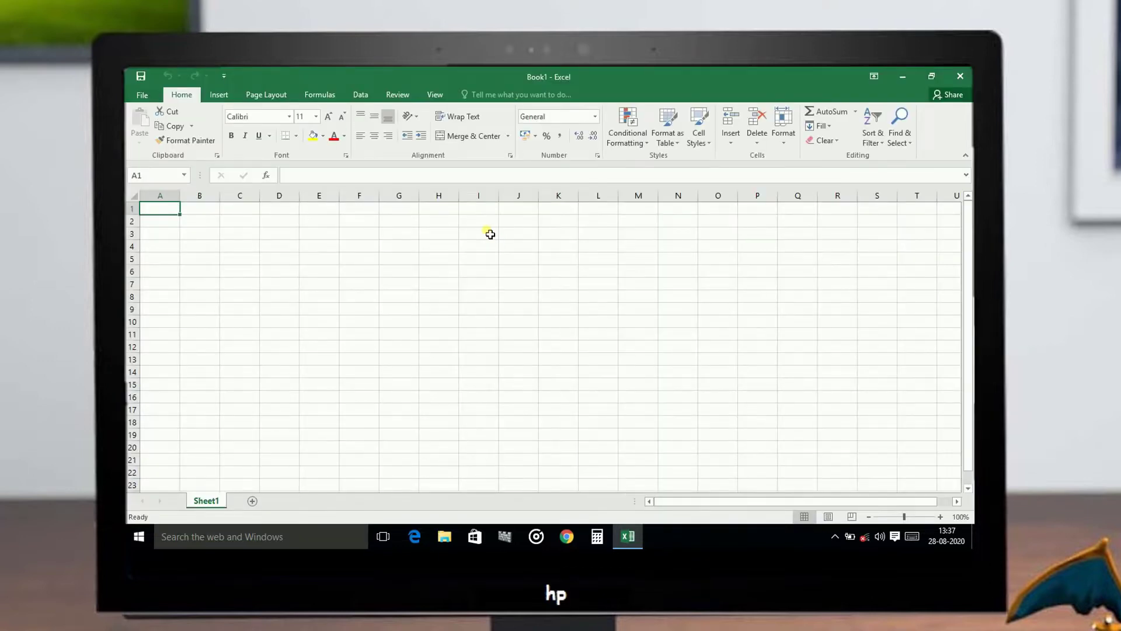
type("Demo Table Sl No")
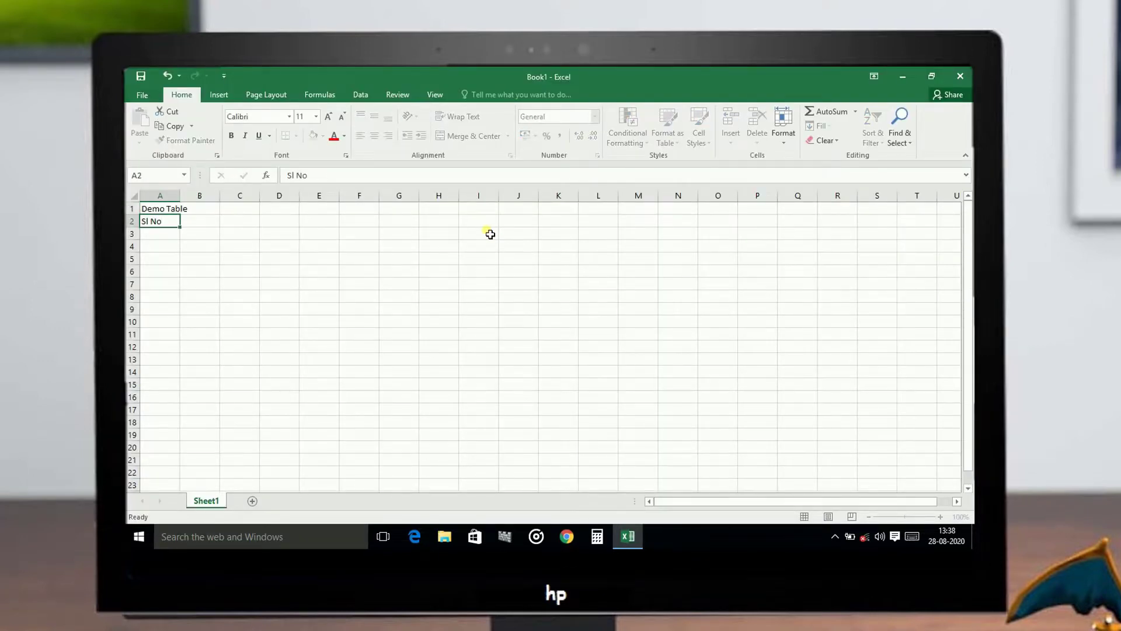
type("\tName\tQualification\tAddress\tMobile Number\t")
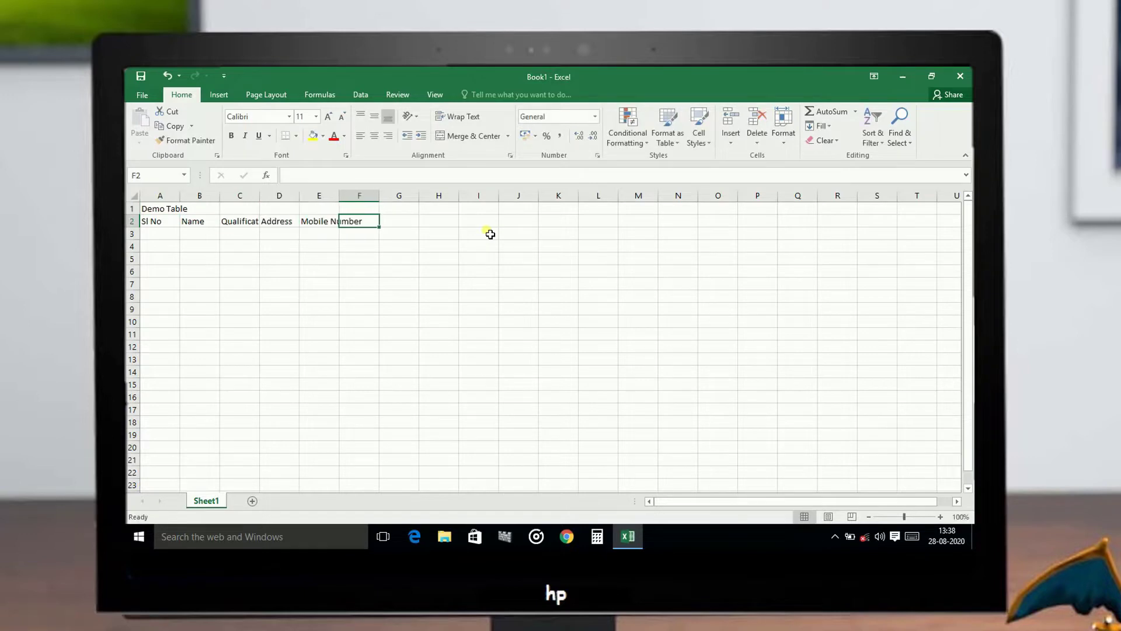
type("Etc\tetc")
Step: Merge and center 'Demo Table' across A1:G1, bold it, and select the empty rows for borders
left_click_drag(161, 208, 403, 209)
left_click(492, 149)
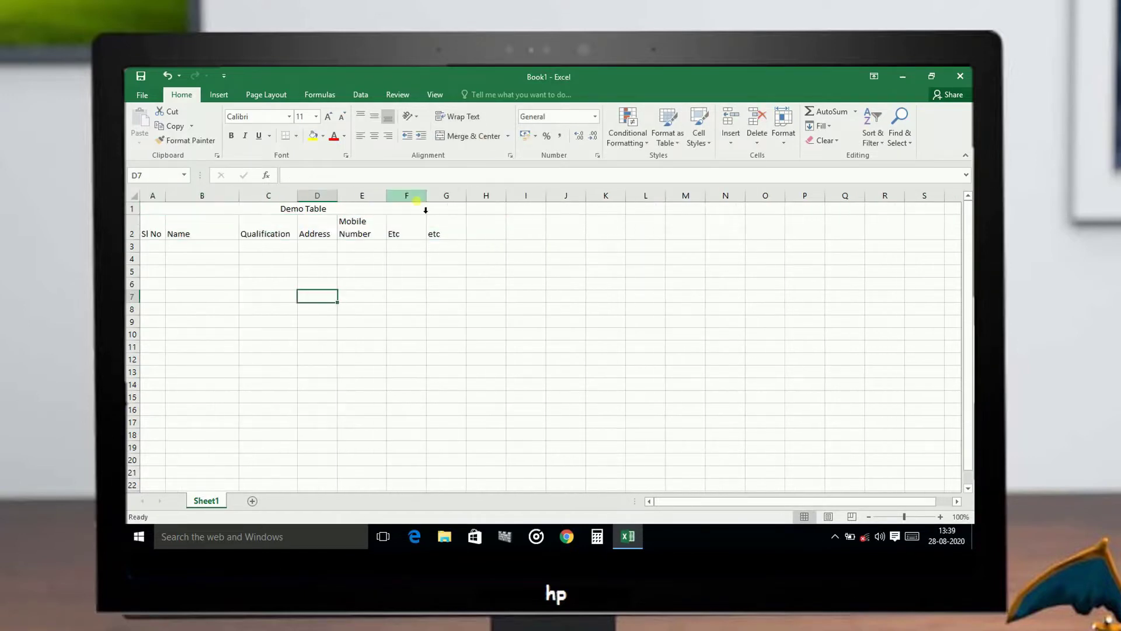
left_click(369, 129)
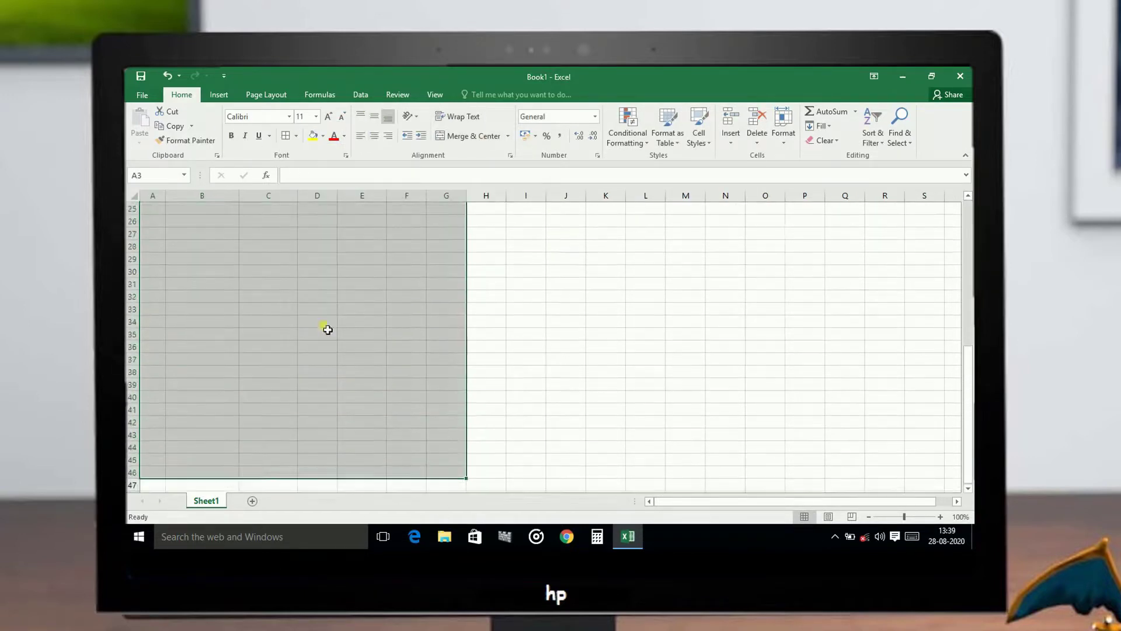
left_click_drag(526, 196, 634, 197)
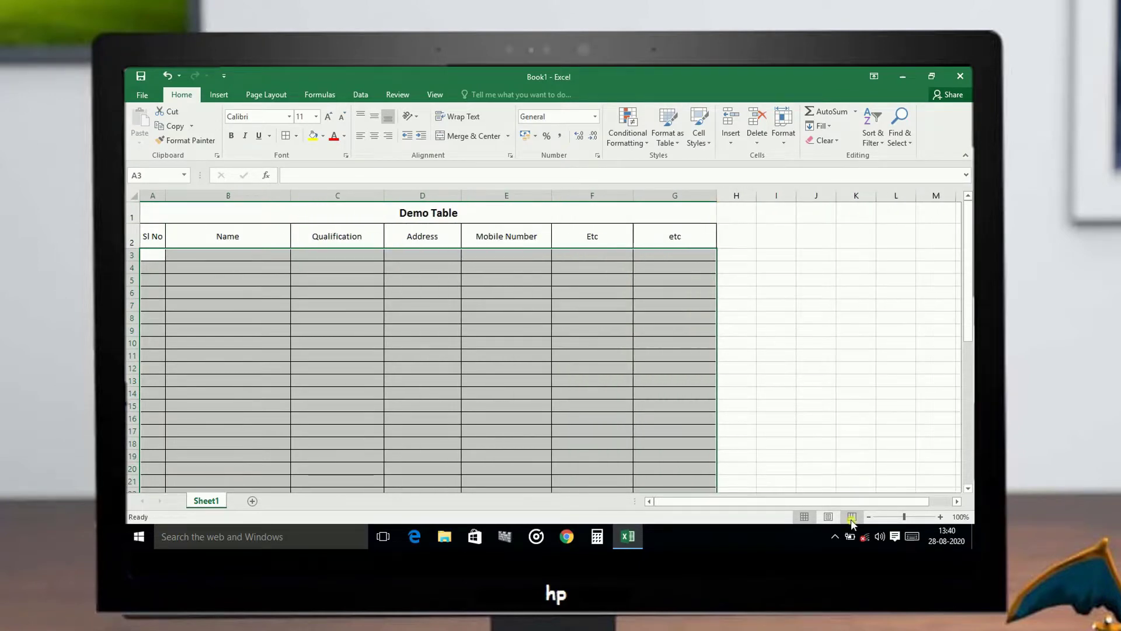
Step: Switch the sheet to Page Break Preview and zoom in to 100%
left_click(852, 518)
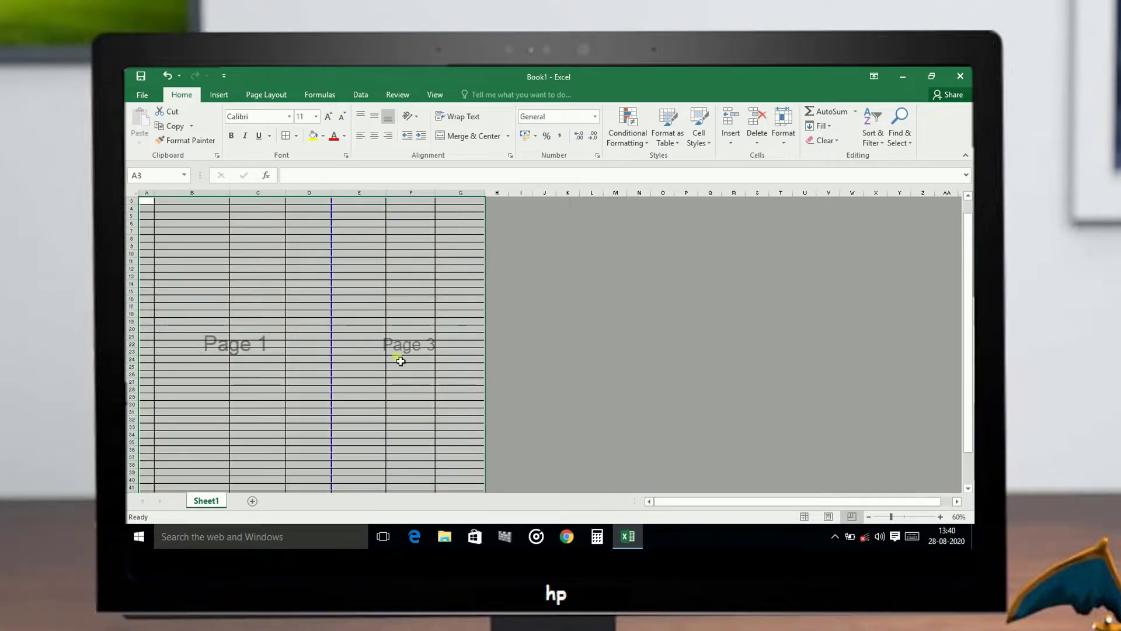
left_click_drag(973, 297, 973, 281)
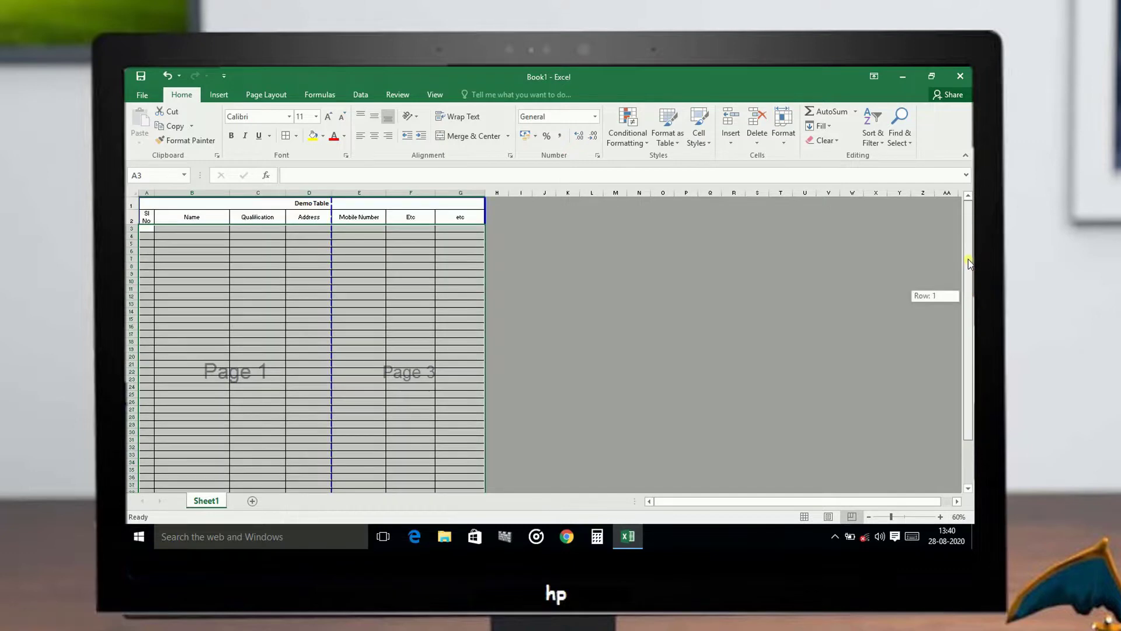
left_click(611, 321)
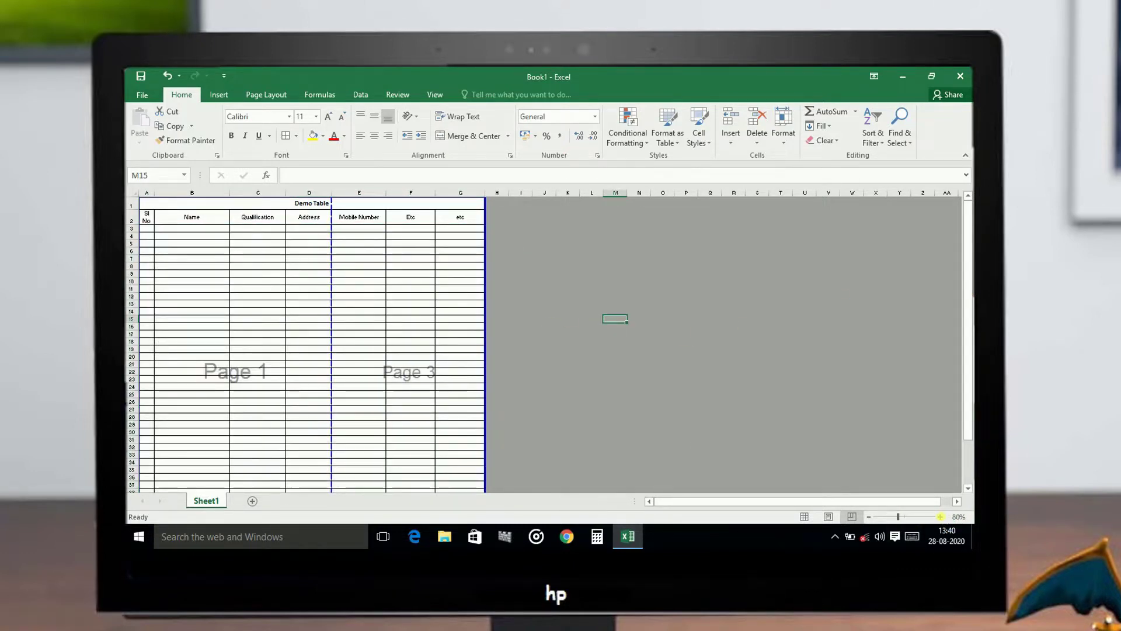
left_click(941, 516)
left_click(941, 517)
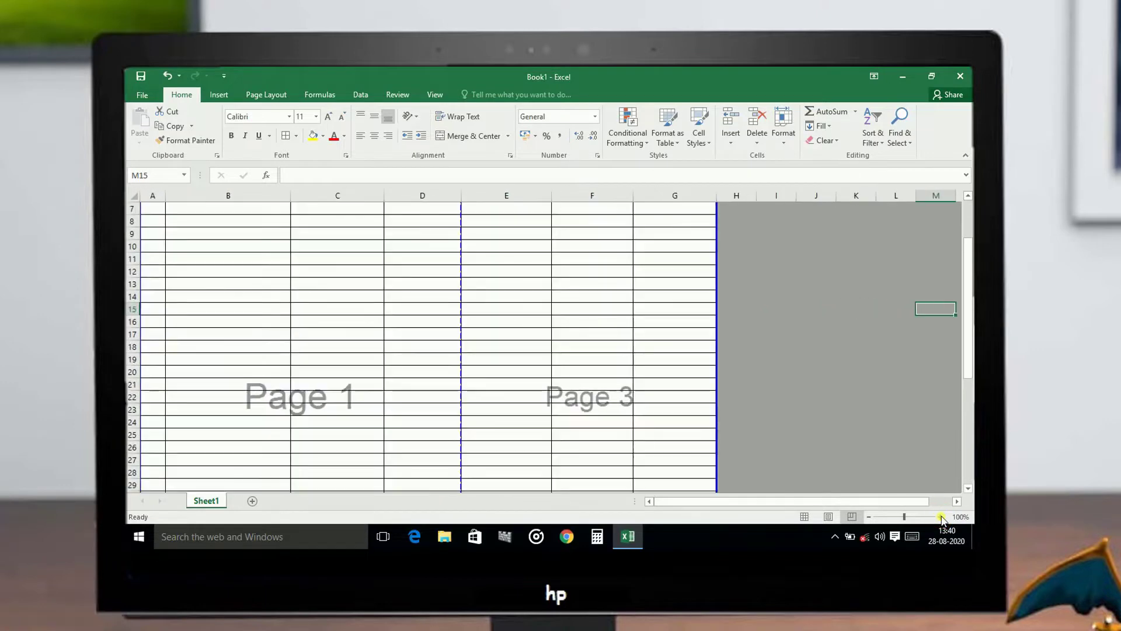
left_click_drag(973, 320, 973, 286)
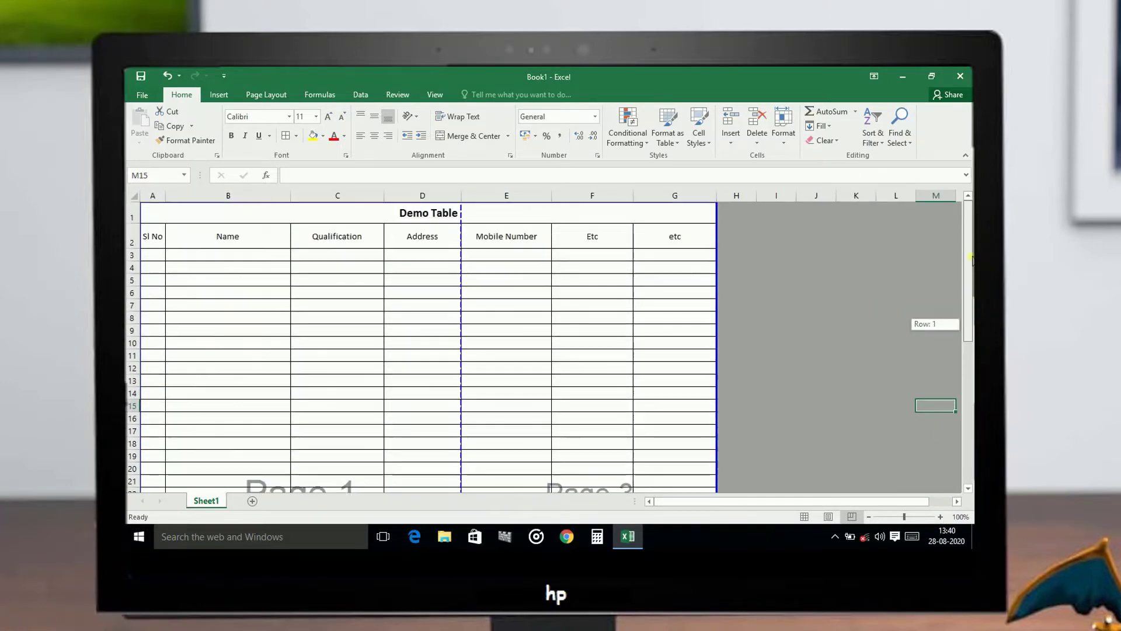
Step: Drag the vertical page break from after column D to after column G
left_click_drag(467, 302, 720, 313)
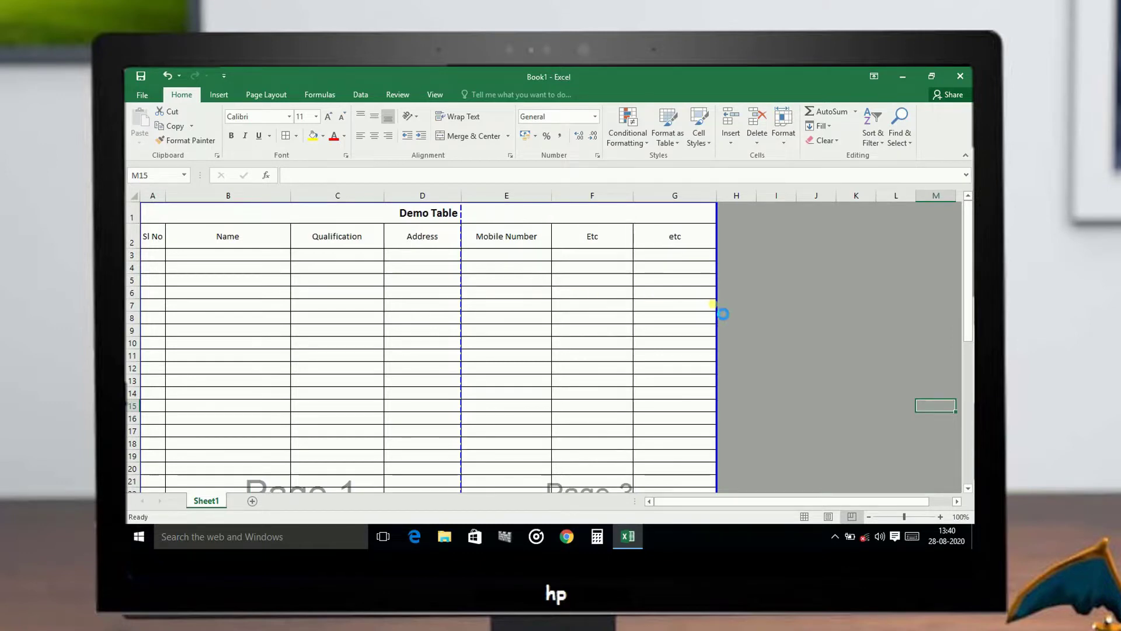
mouse_move(973, 295)
left_mouse_down()
mouse_move(973, 456)
mouse_move(960, 487)
left_mouse_up()
left_click_drag(968, 428, 969, 380)
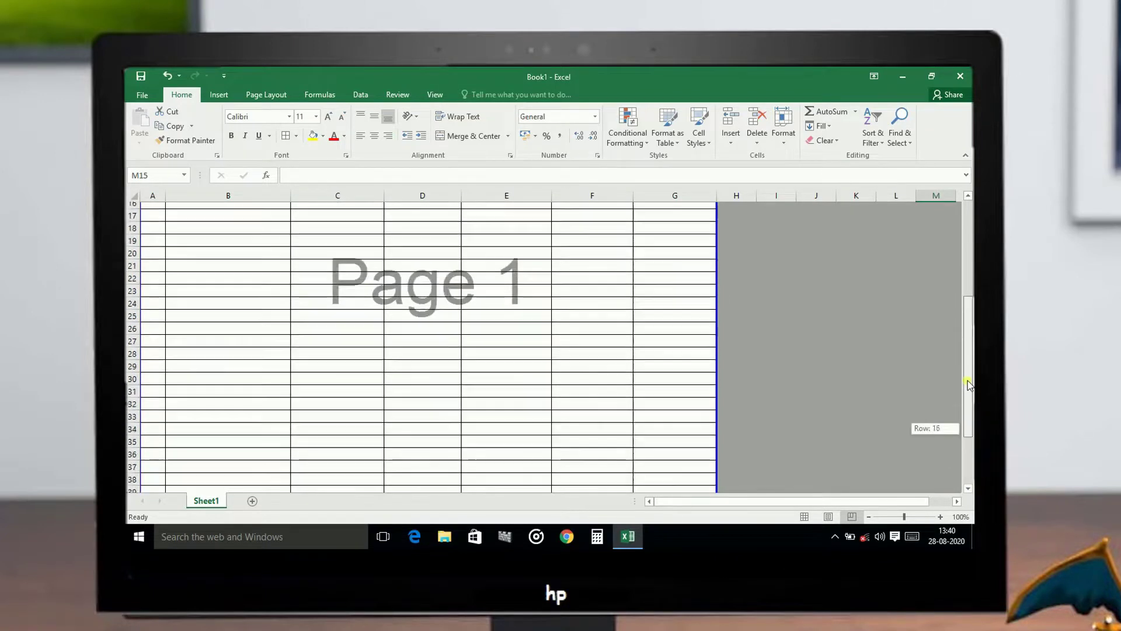
scroll(525, 344, "down", 7)
left_click(266, 94)
left_click_drag(291, 404, 306, 403)
scroll(222, 351, "down", 5)
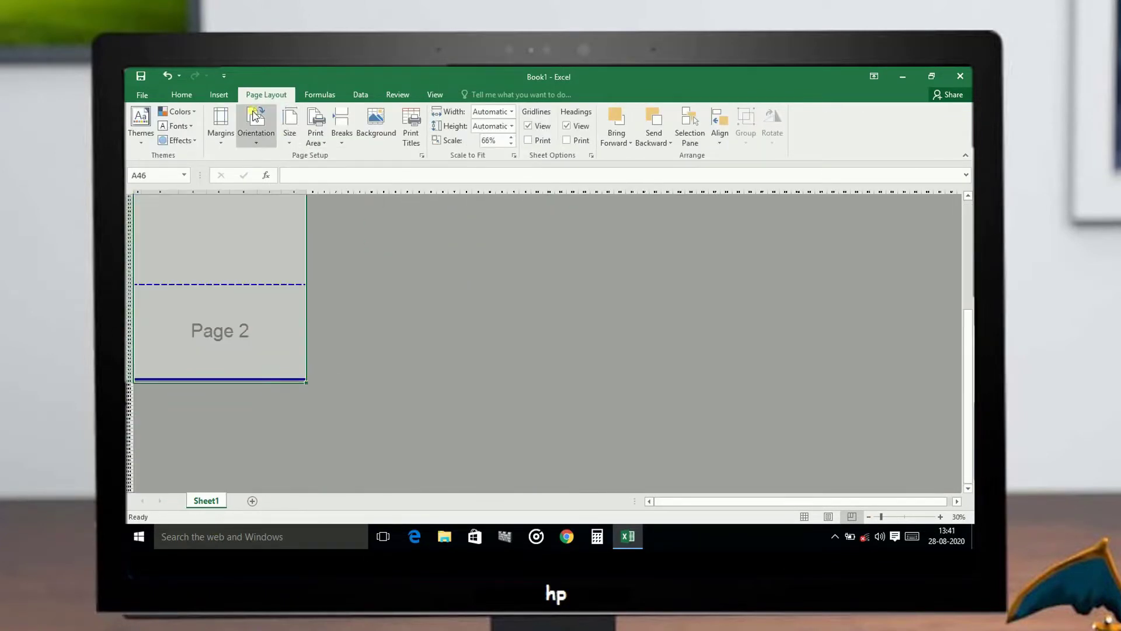
scroll(230, 400, "up", 5, "ctrl")
Step: Enter serial numbers 1 to 8 in cells A3:A10 under Sl No
left_click(160, 257)
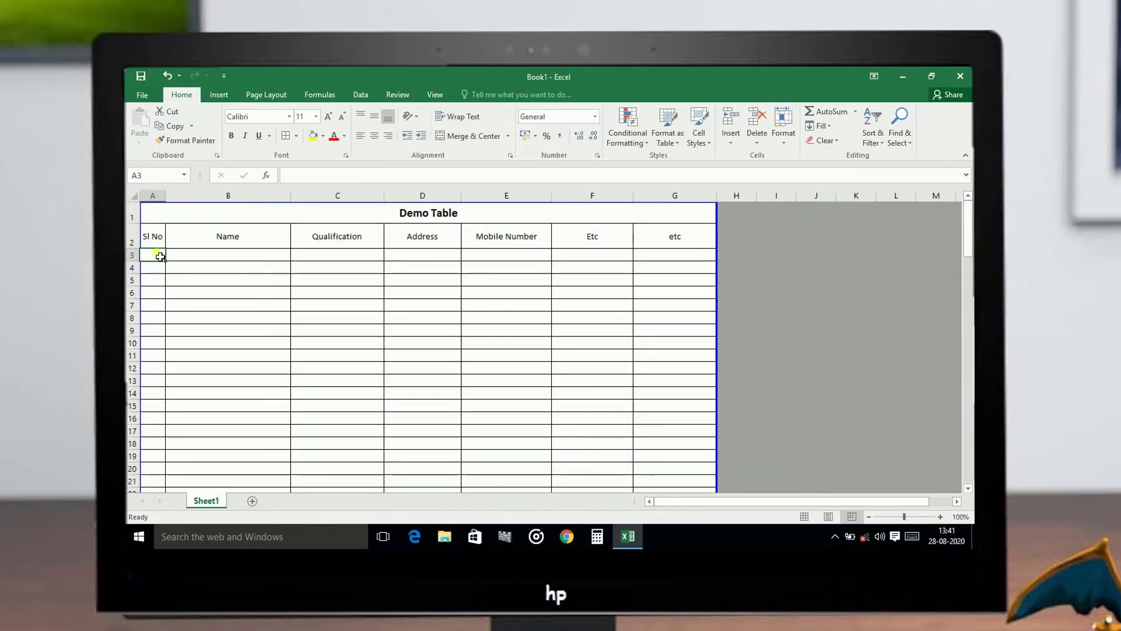
type("1")
key("Return")
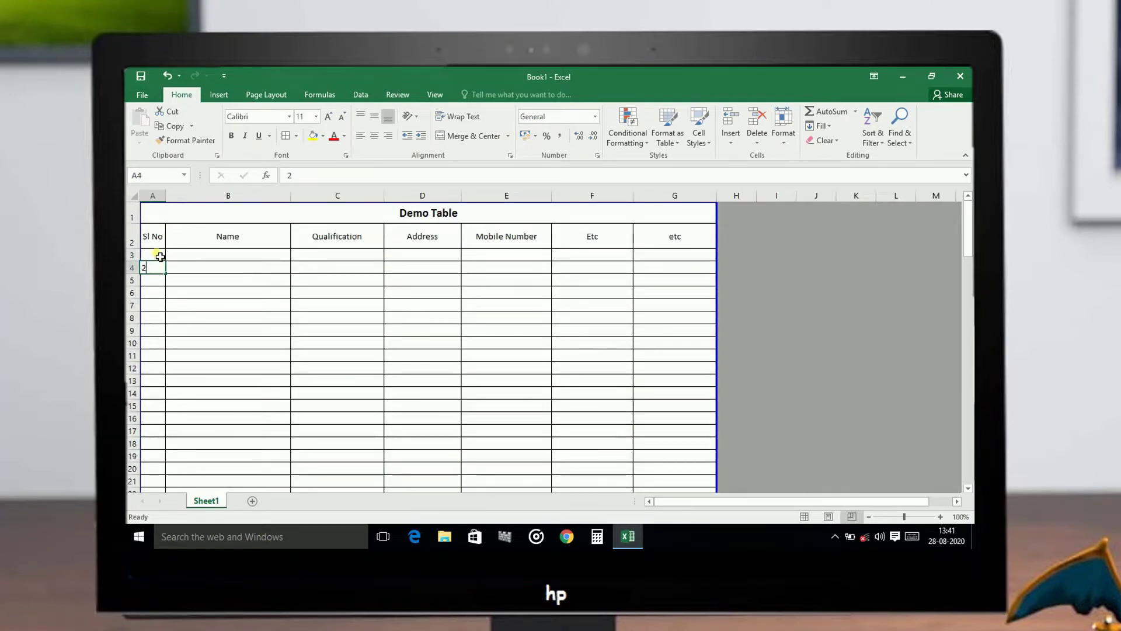
type("2")
key("Return")
type("3")
key("Return")
type("4 5 ")
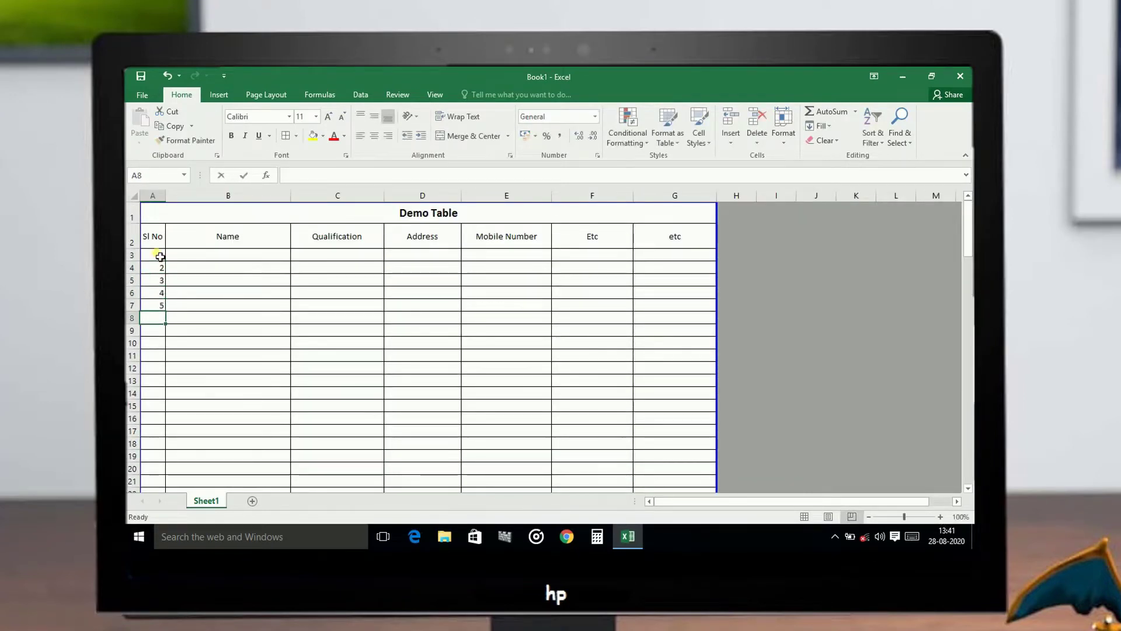
type("6 7 8")
key("Return")
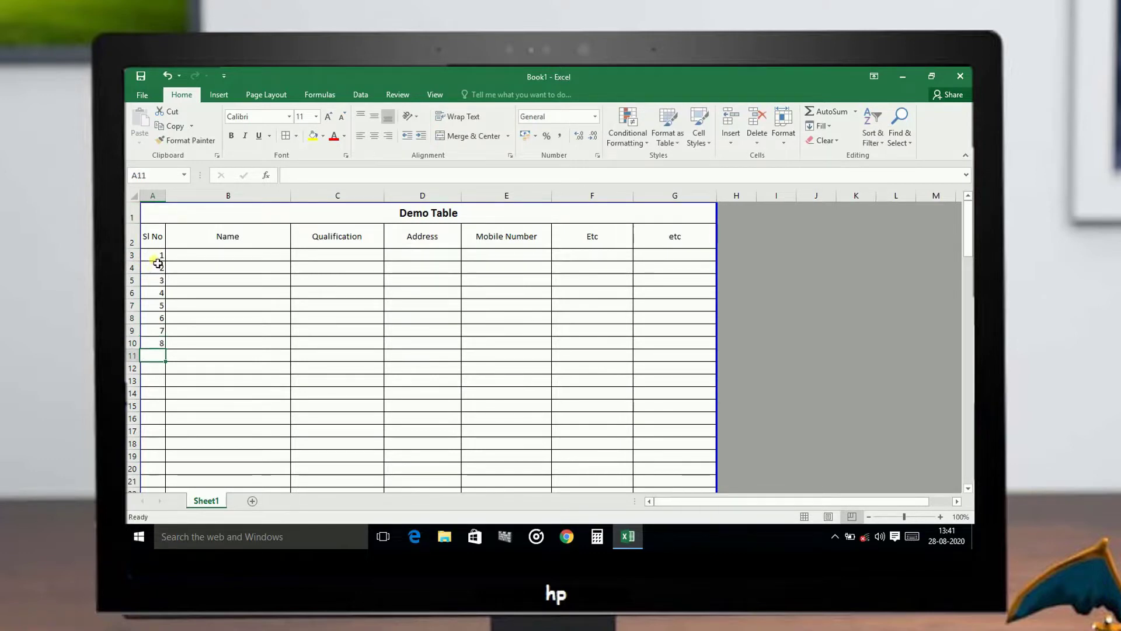
Step: Fill the serial number series down column A to 113 at row 115
left_click_drag(158, 259, 168, 346)
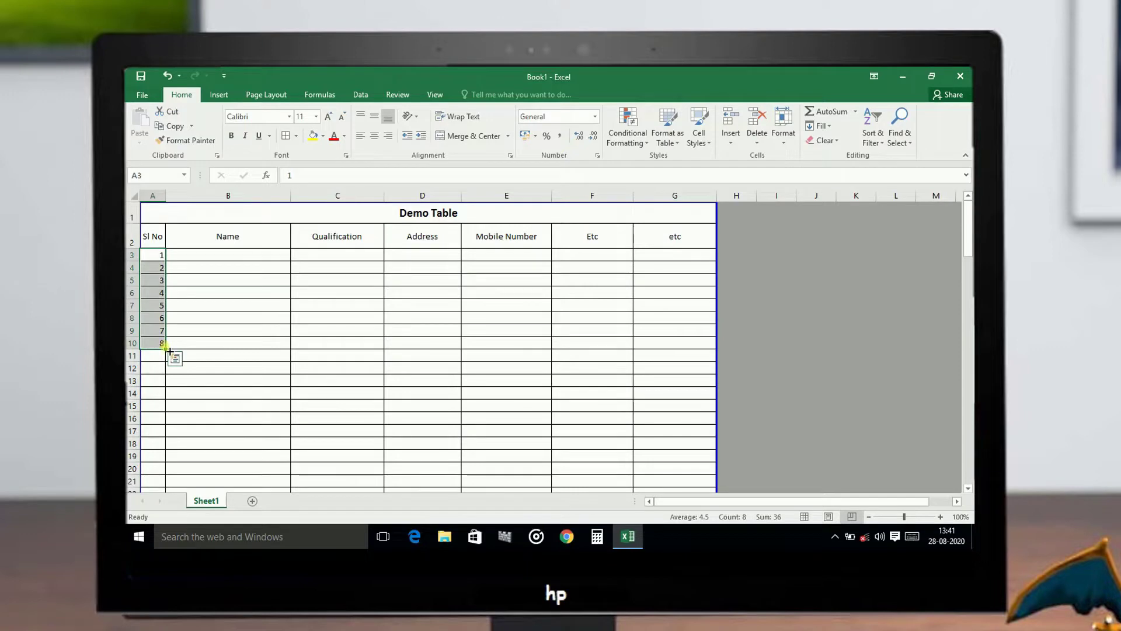
left_click_drag(169, 351, 167, 529)
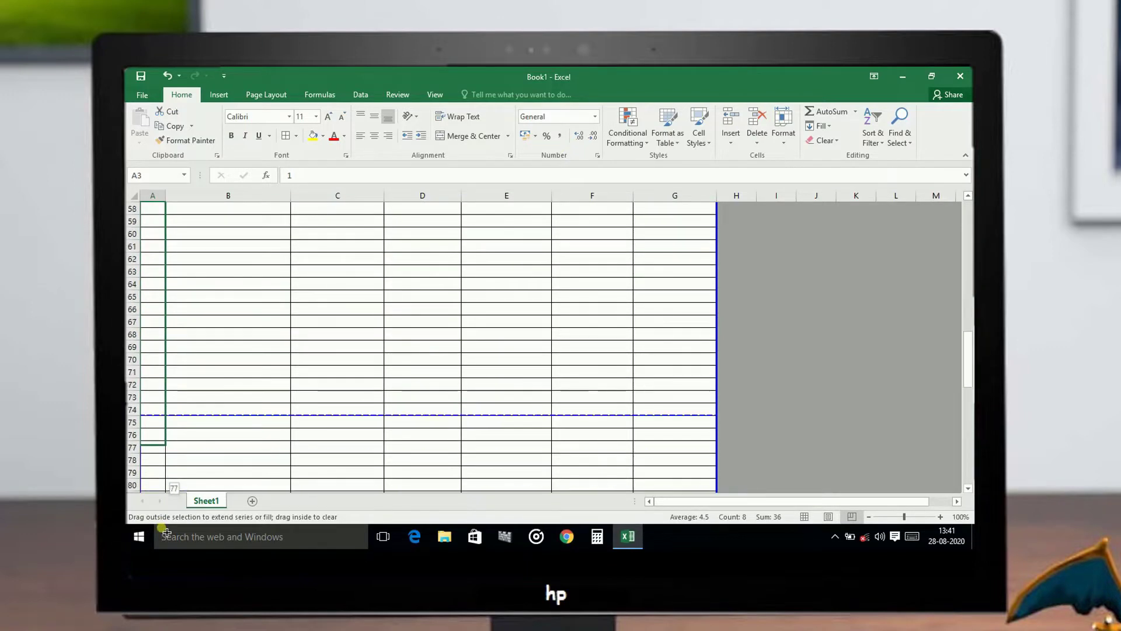
left_click_drag(166, 529, 154, 427)
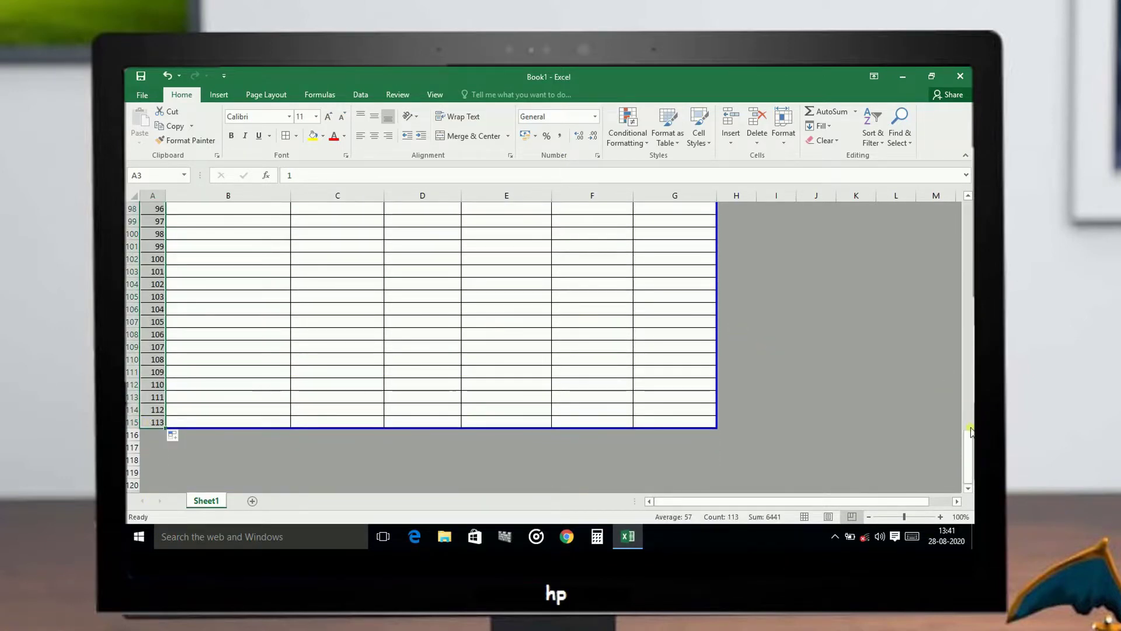
left_click_drag(971, 431, 969, 204)
Step: Put asterisks in B3 and fill them down the Name column to row 115
left_click(240, 256)
type("*******")
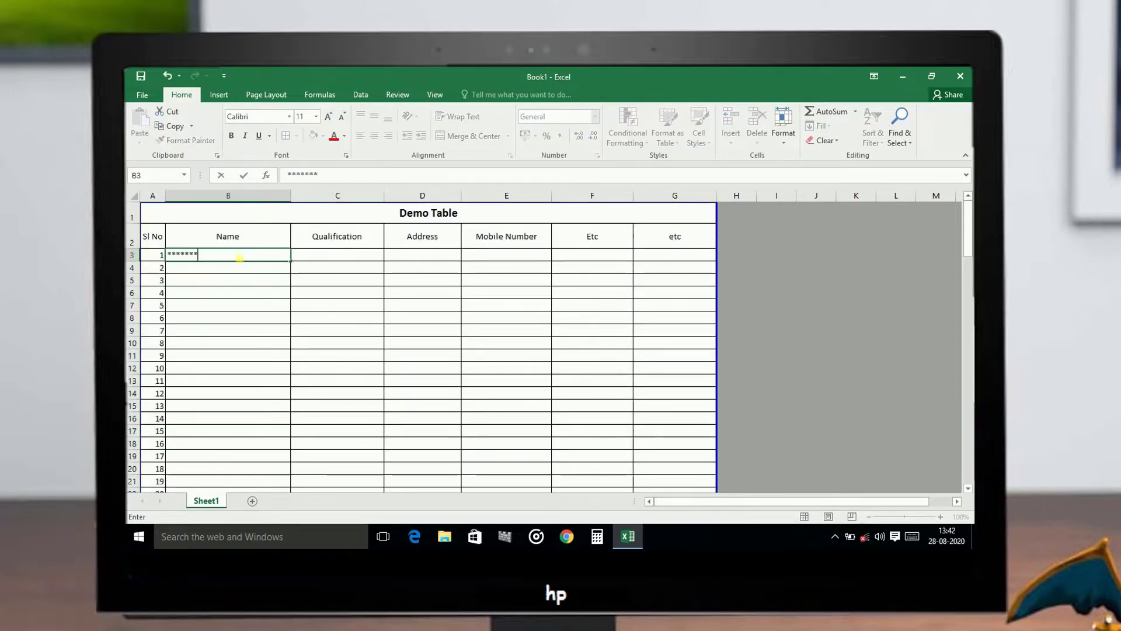
type("****")
mouse_move(290, 261)
left_mouse_down()
mouse_move(295, 537)
mouse_move(290, 470)
left_mouse_up()
scroll(305, 256, "up", 20)
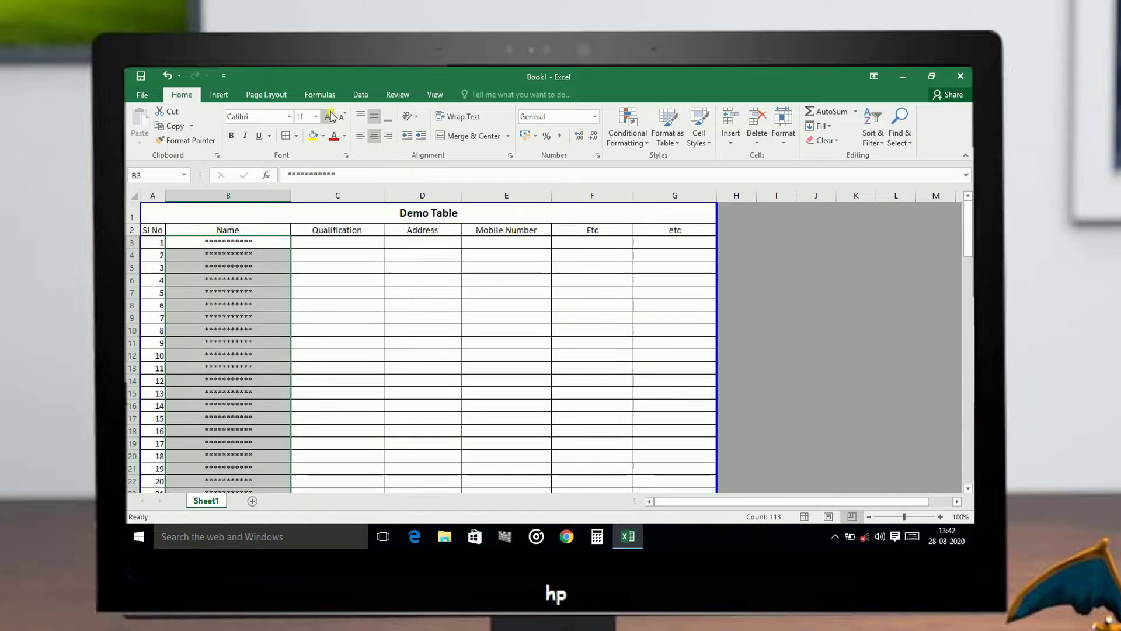
Step: Put asterisks in C3 and fill them across to column G and down to row 115
left_click(319, 247)
type("**********")
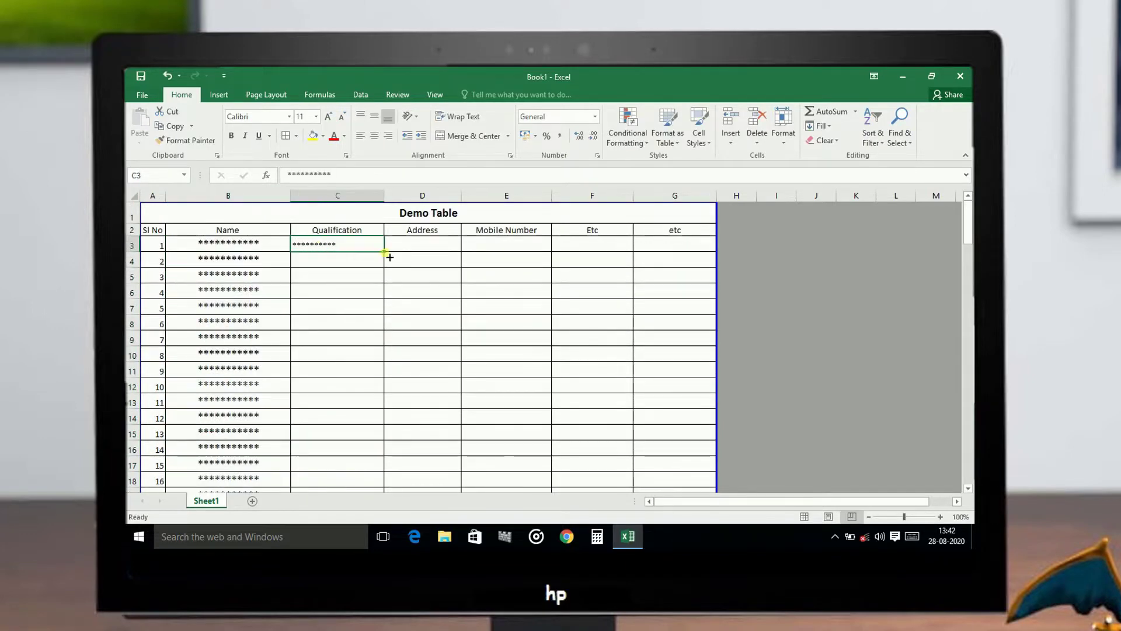
mouse_move(384, 252)
left_mouse_down()
mouse_move(721, 282)
mouse_move(722, 471)
left_mouse_up()
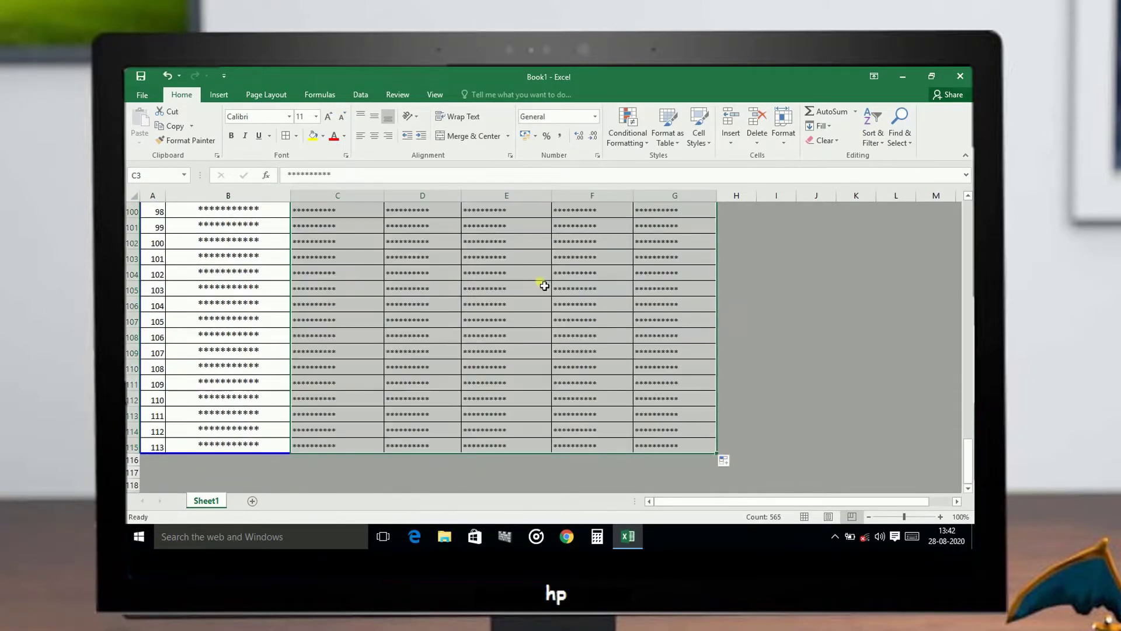
left_click_drag(968, 467, 970, 225)
left_click(592, 386)
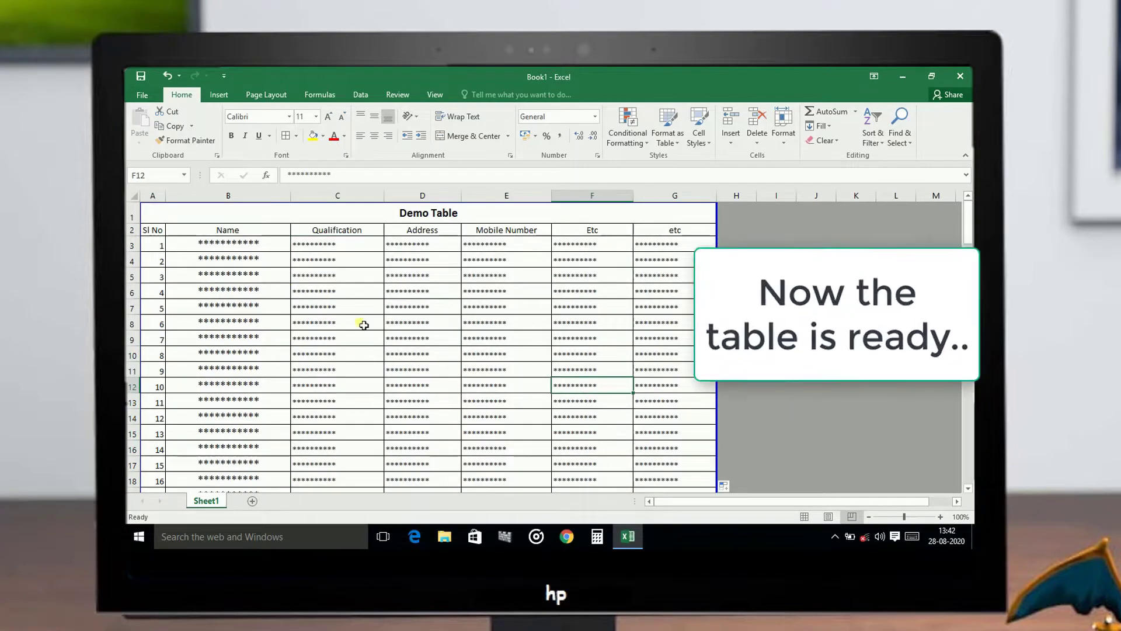
Step: Open the print preview, zoom in on page 2 to see it lacks headers, then return to the sheet
left_click(141, 94)
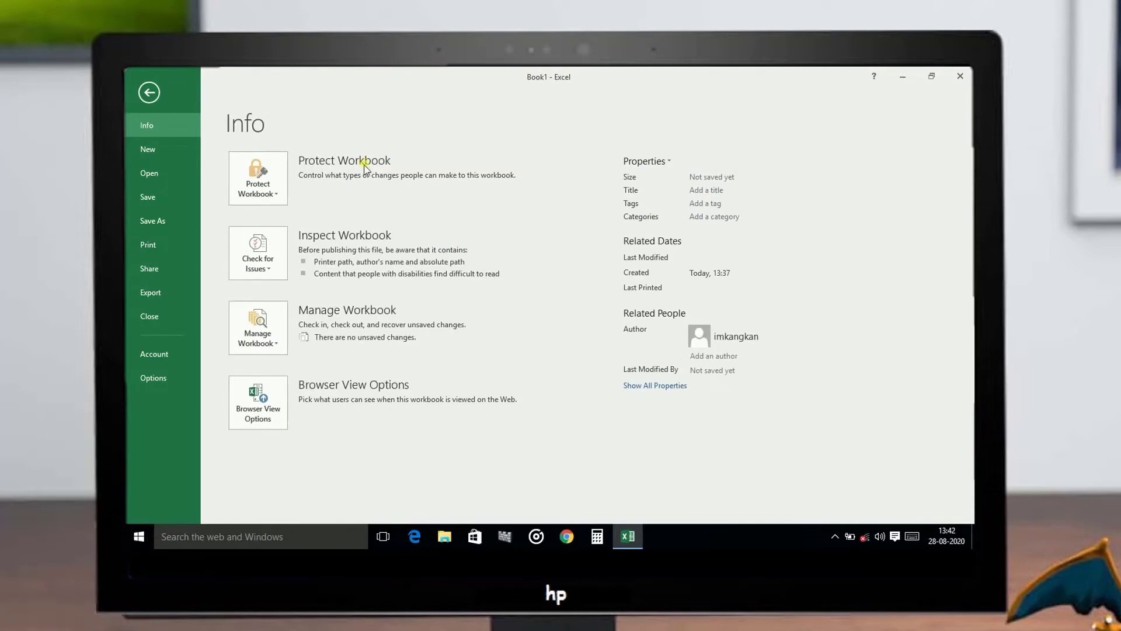
left_click(166, 245)
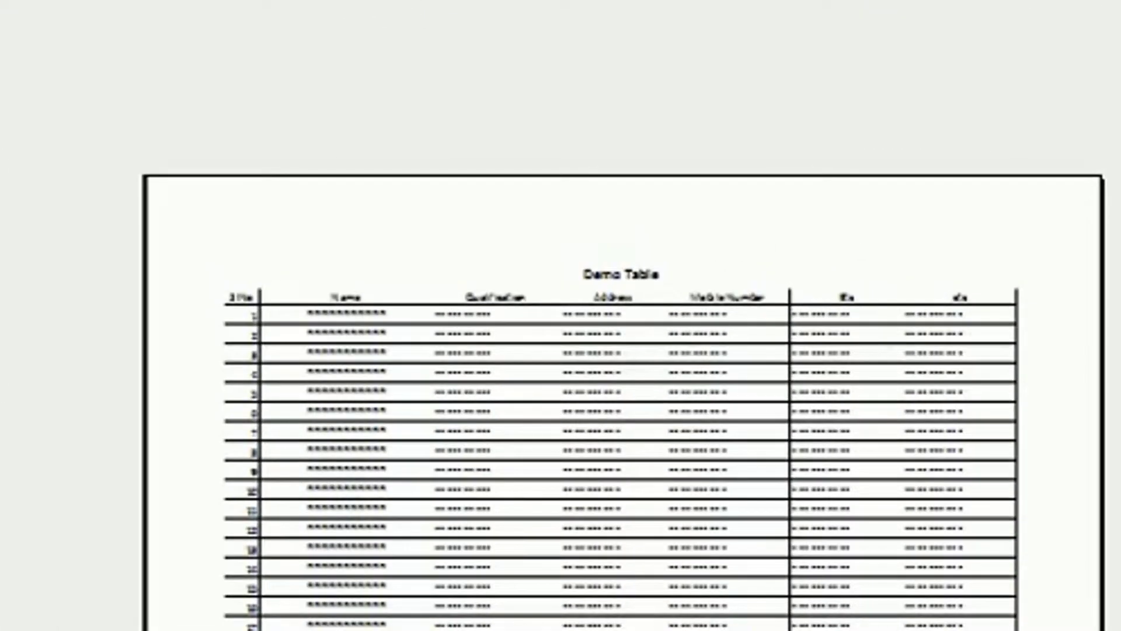
scroll(664, 342, "down", 2)
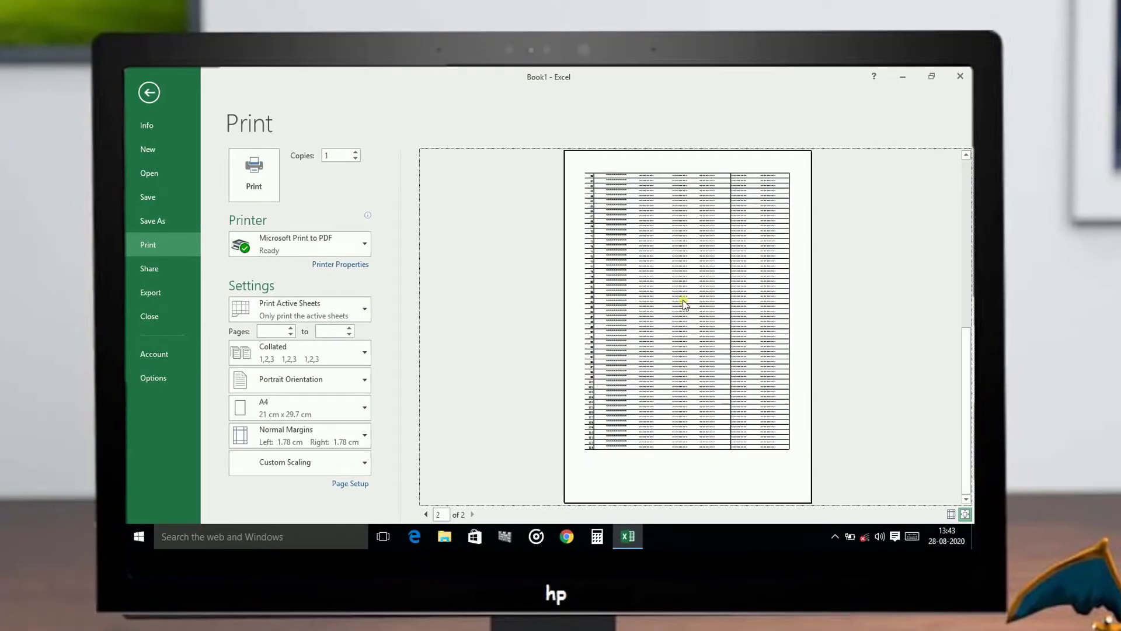
left_click(683, 303)
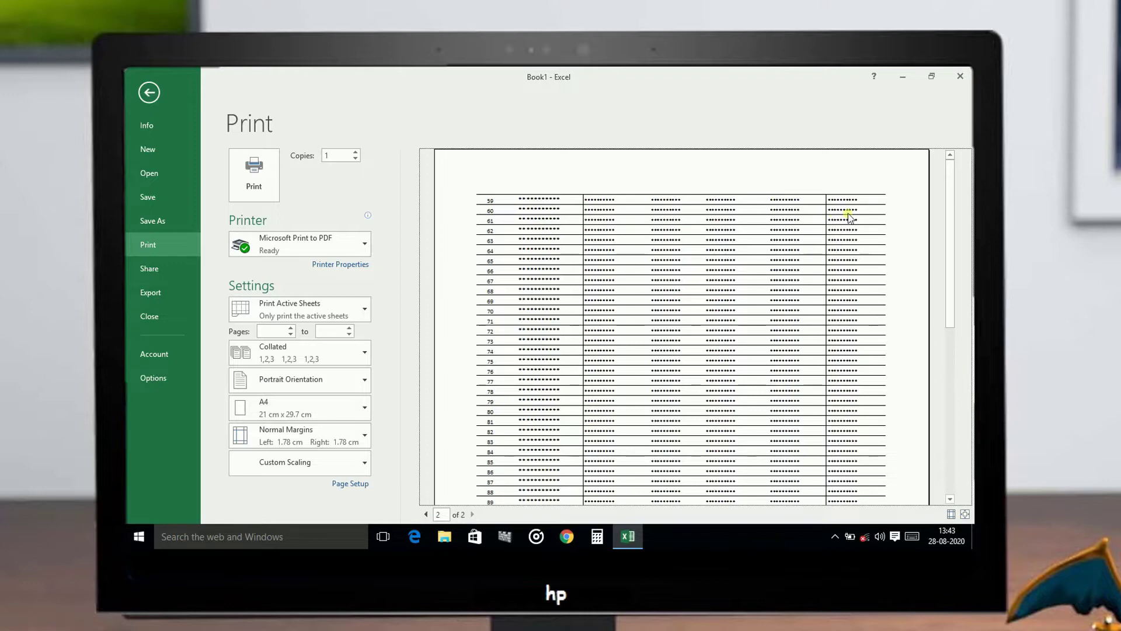
scroll(711, 296, "down", 5)
scroll(701, 295, "down", 5)
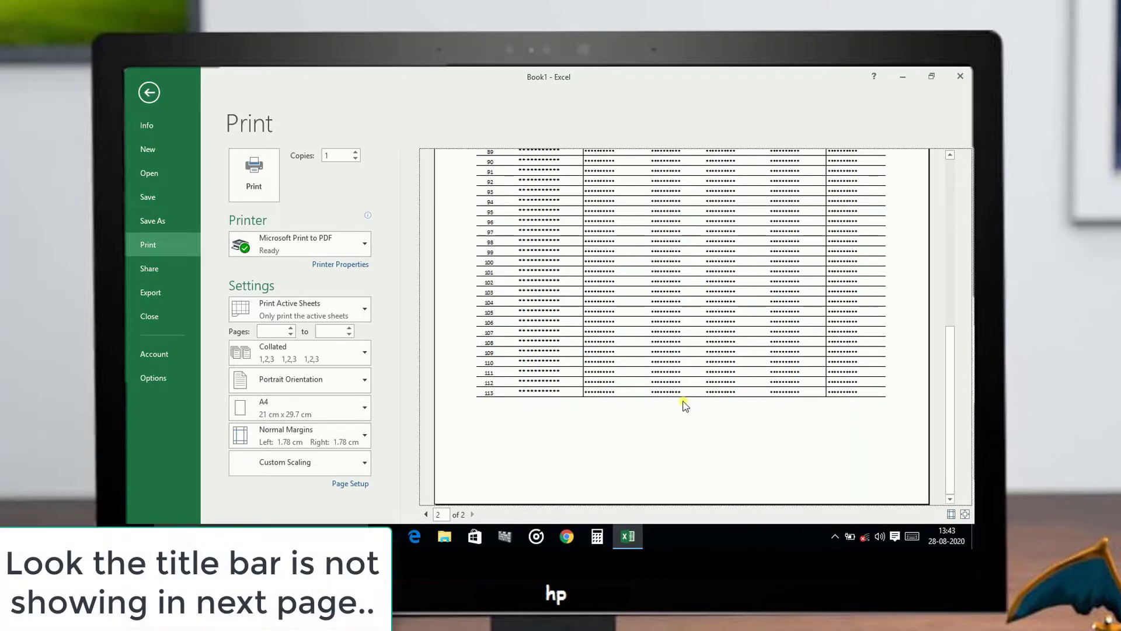
scroll(685, 405, "up", 5)
scroll(684, 403, "up", 5)
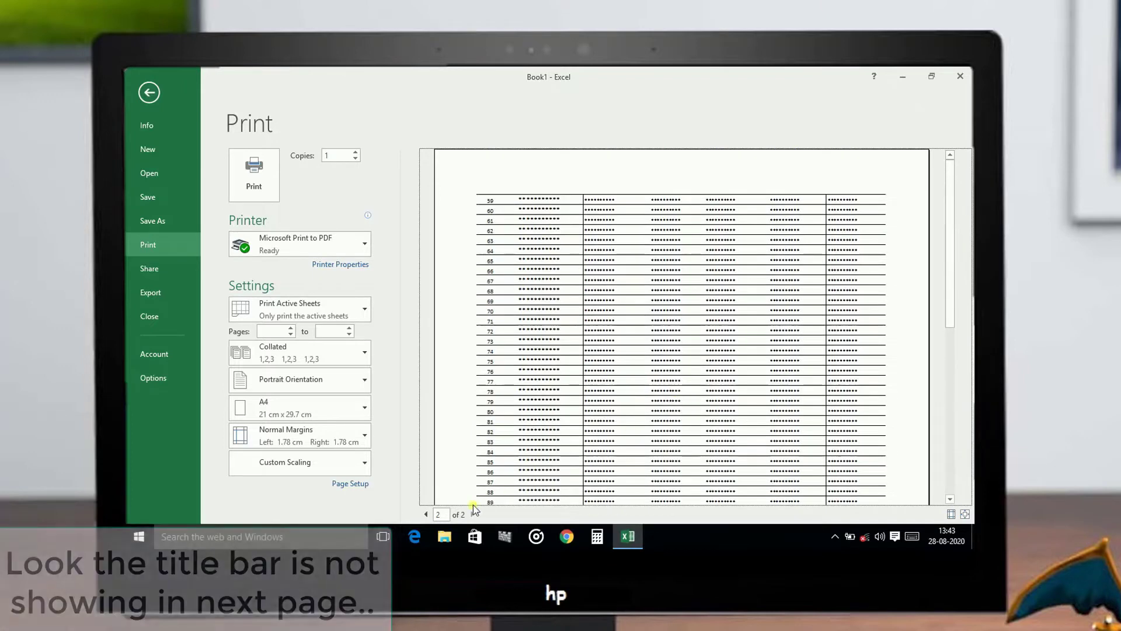
left_click(425, 514)
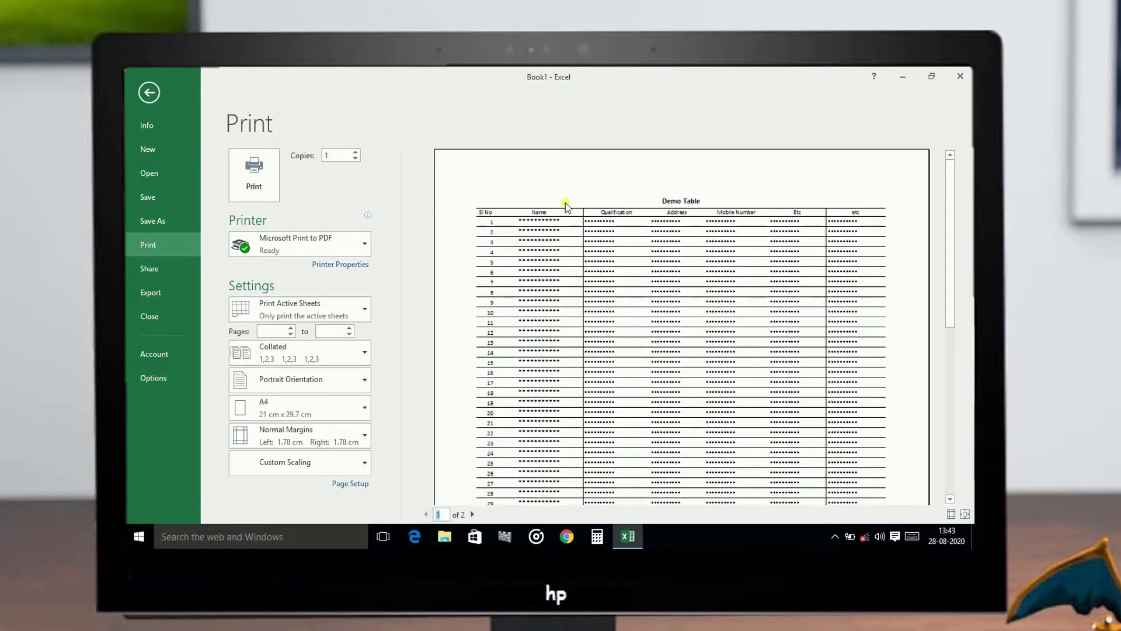
left_click(151, 93)
Step: Fill the header row A2:G2, from Sl No to etc, with yellow
left_click_drag(150, 233, 678, 231)
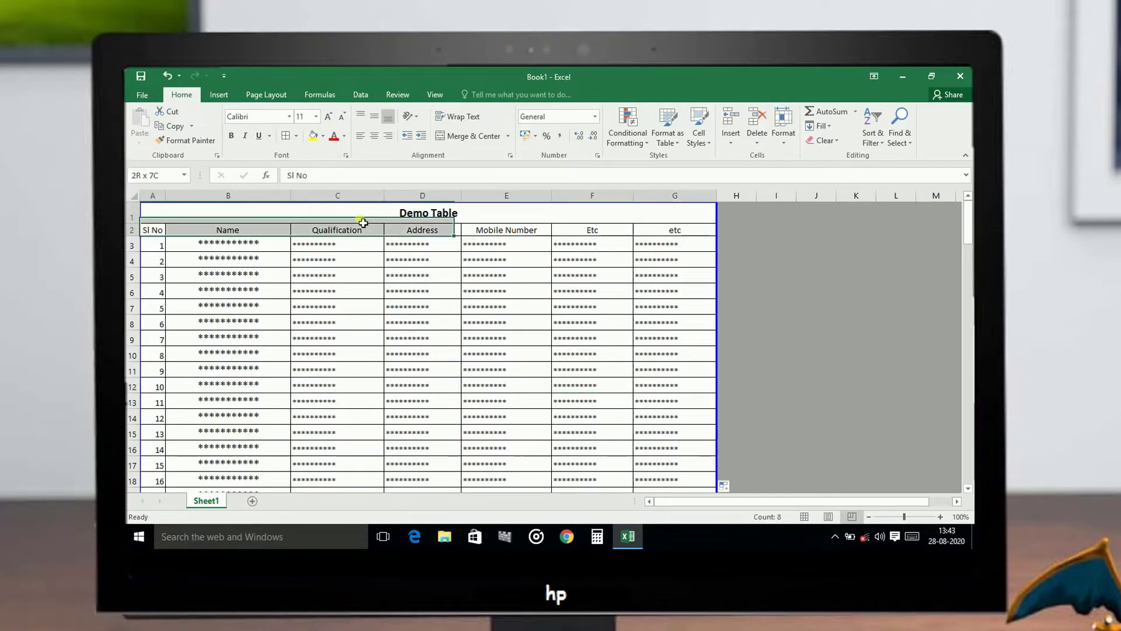
left_click(314, 138)
left_click(363, 359)
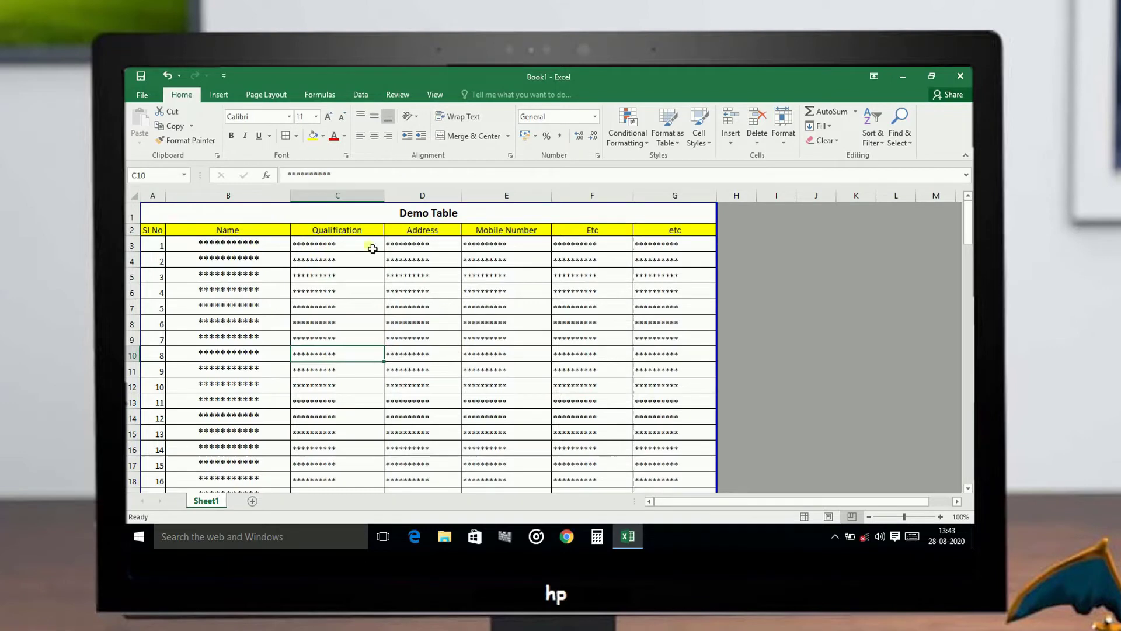
mouse_move(150, 230)
left_mouse_down()
mouse_move(776, 245)
mouse_move(678, 230)
left_mouse_up()
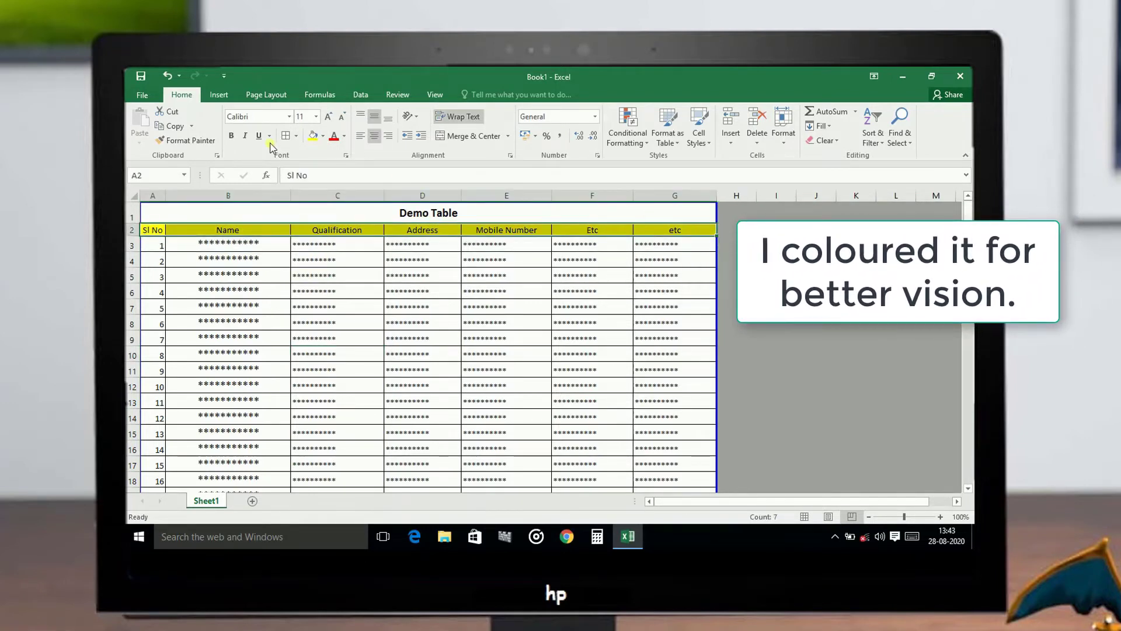
left_click(295, 293)
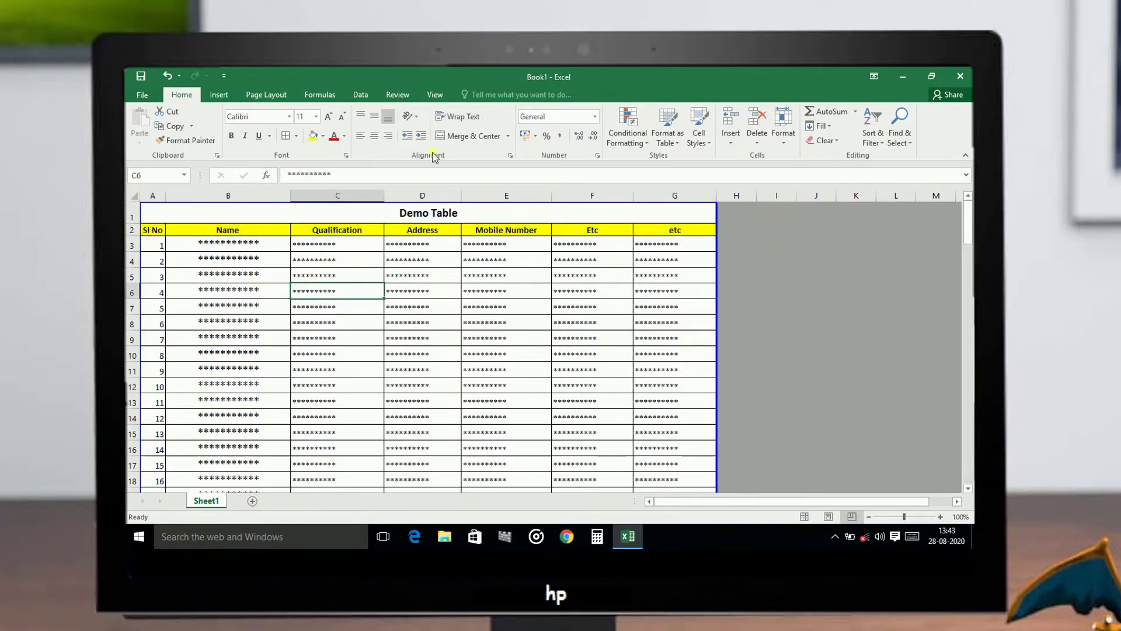
left_click(267, 94)
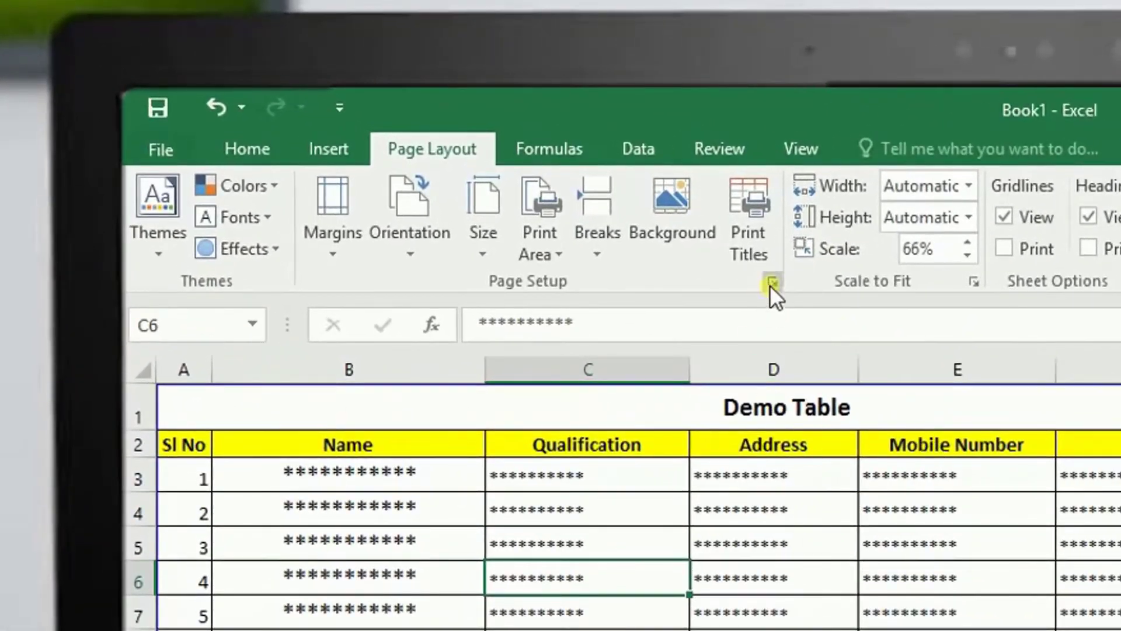
Step: Open the Page Setup dialog on its Sheet tab showing print area A1:G115
left_click(772, 283)
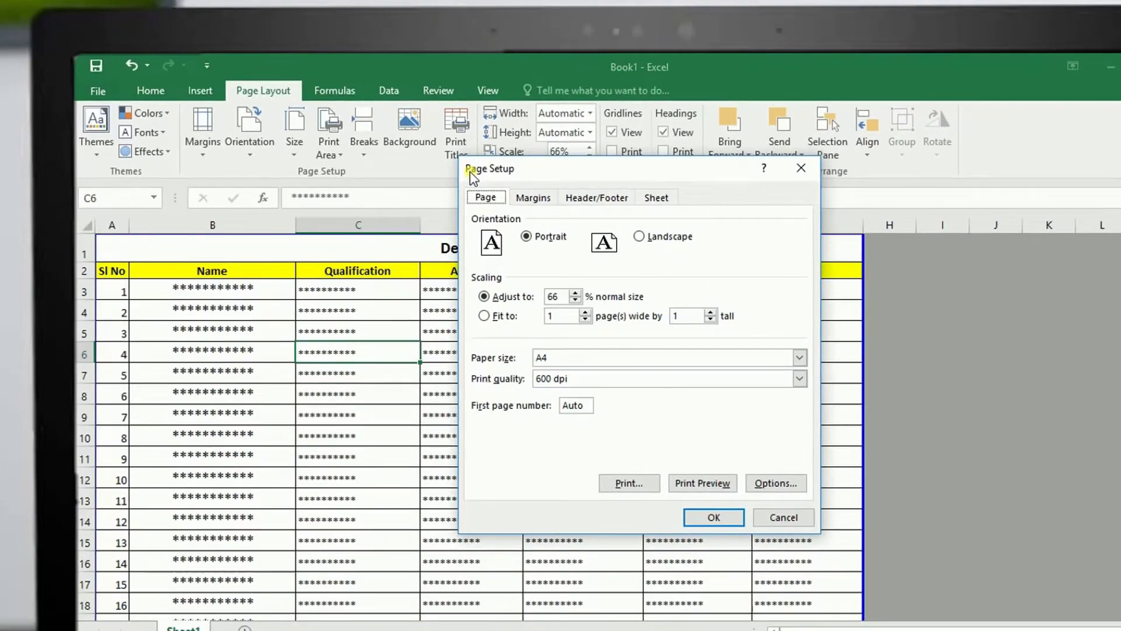
left_click_drag(701, 172, 655, 164)
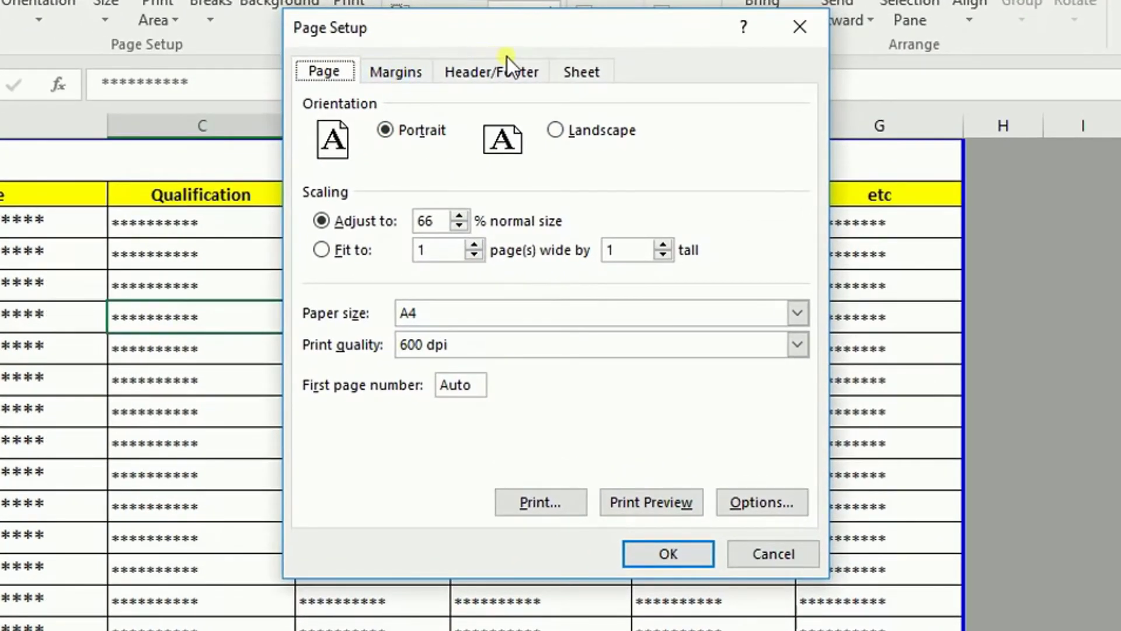
left_click(590, 71)
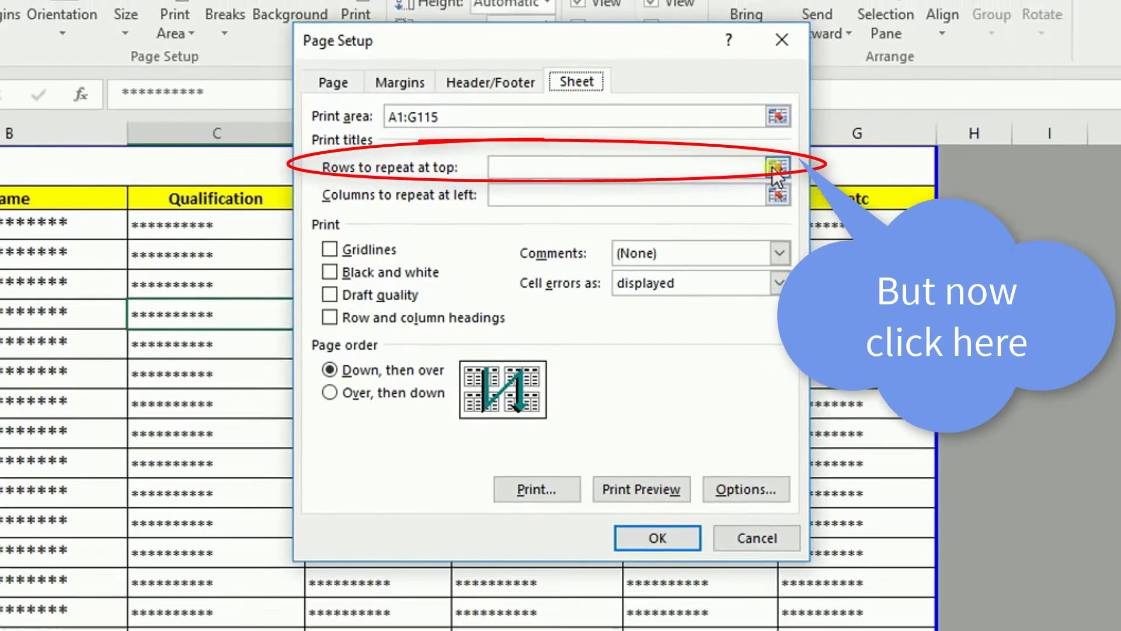
Step: Set 'Rows to repeat at top' to $2:$2 and confirm Page Setup with OK
left_click(796, 162)
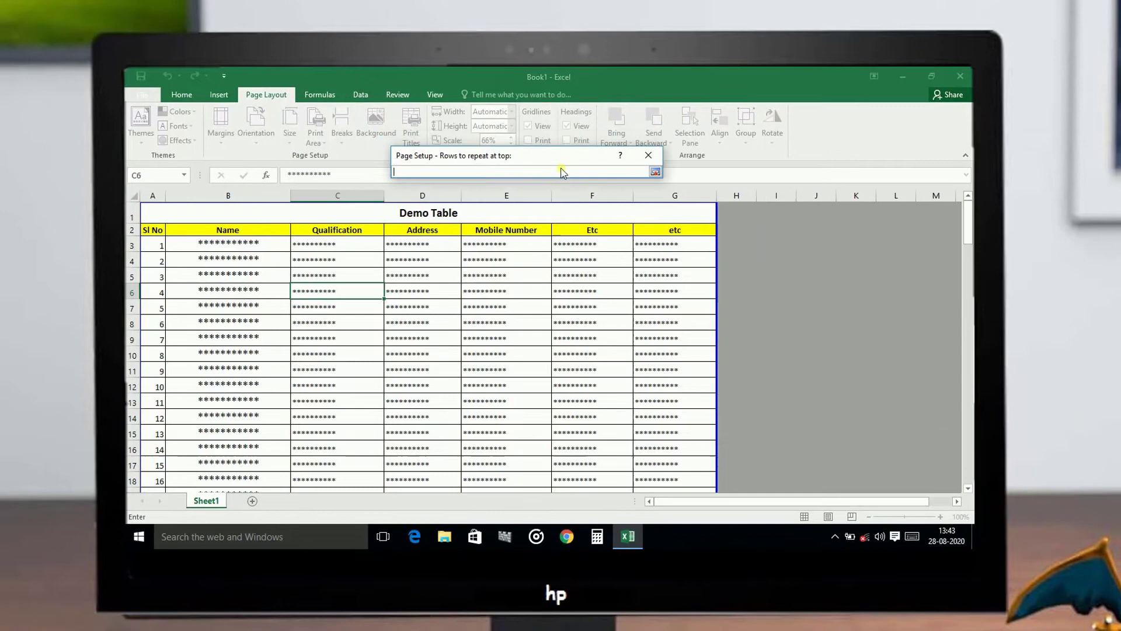
left_click_drag(526, 146, 597, 327)
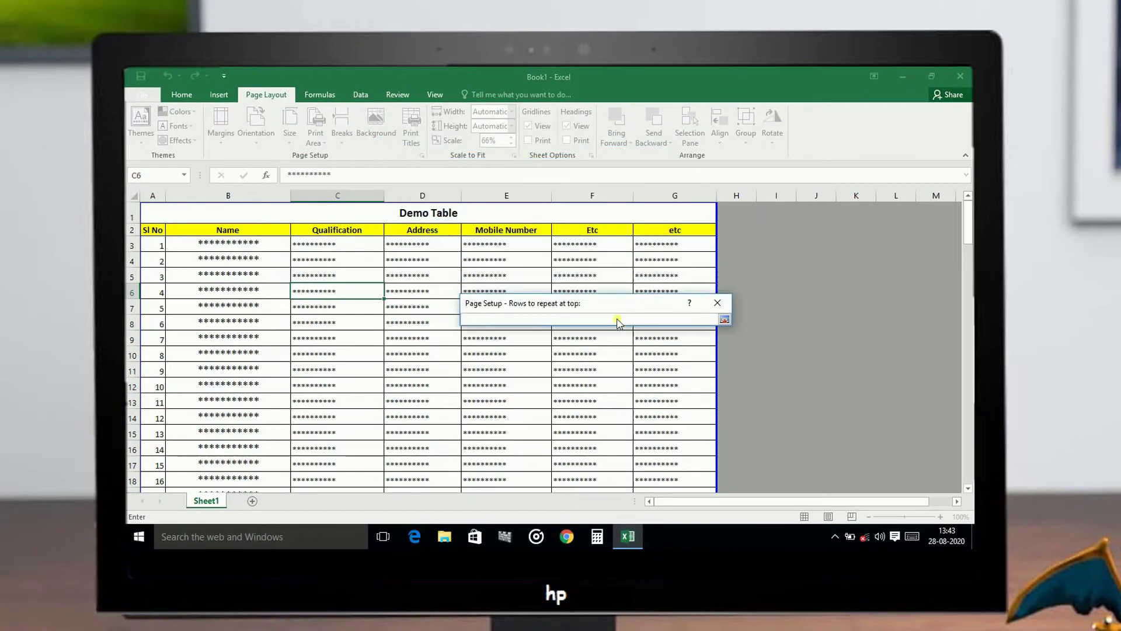
left_click(133, 231)
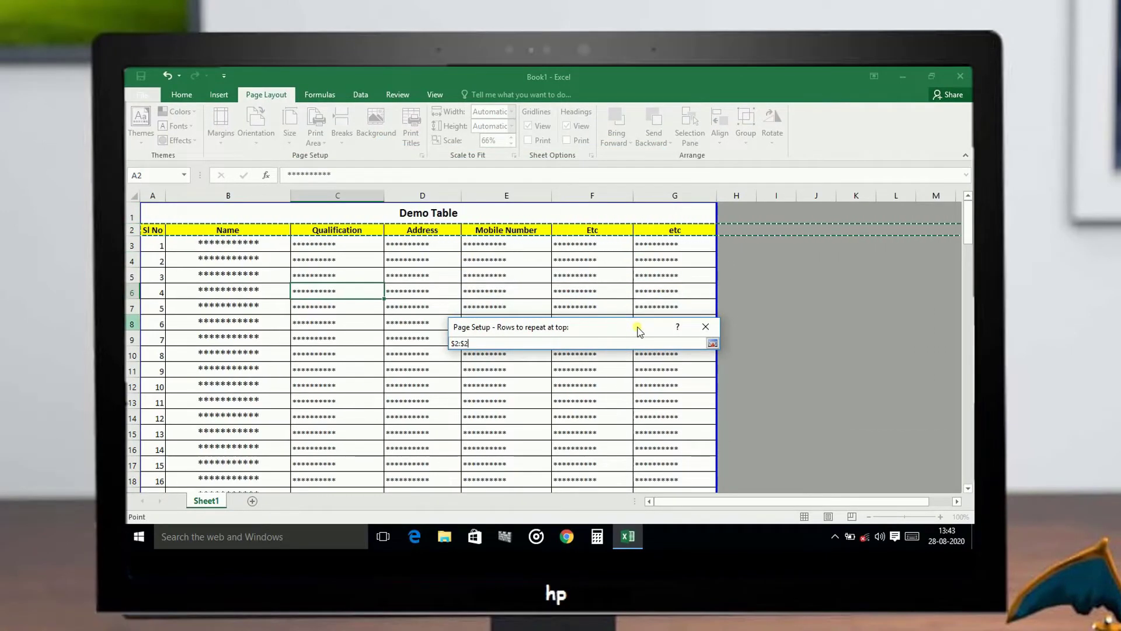
left_click(713, 343)
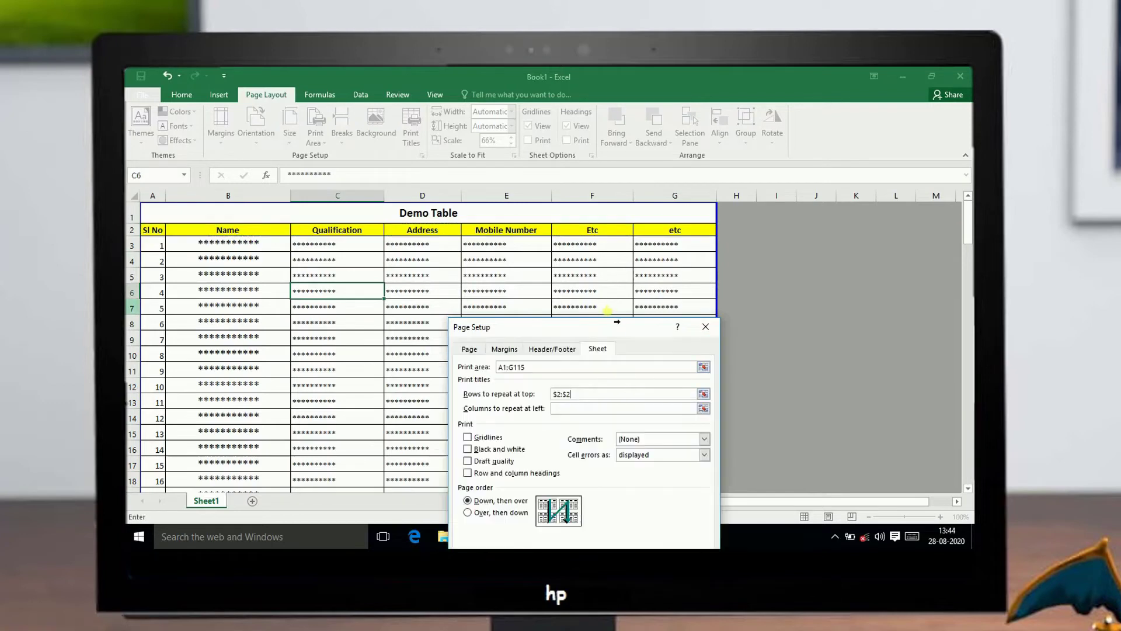
left_click_drag(602, 327, 585, 151)
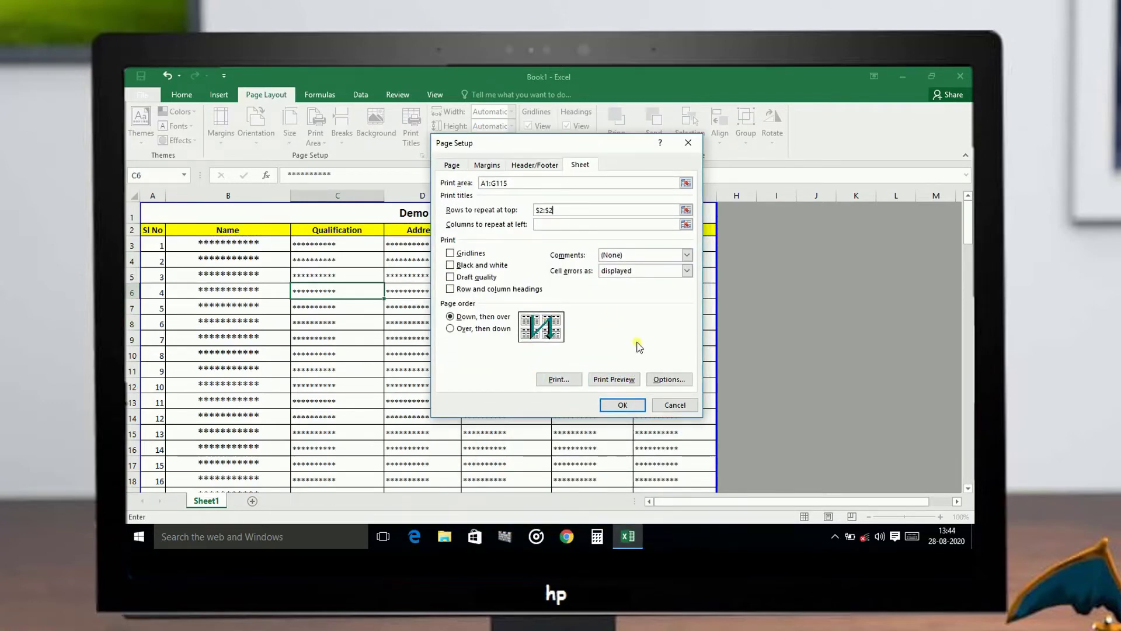
left_click(623, 405)
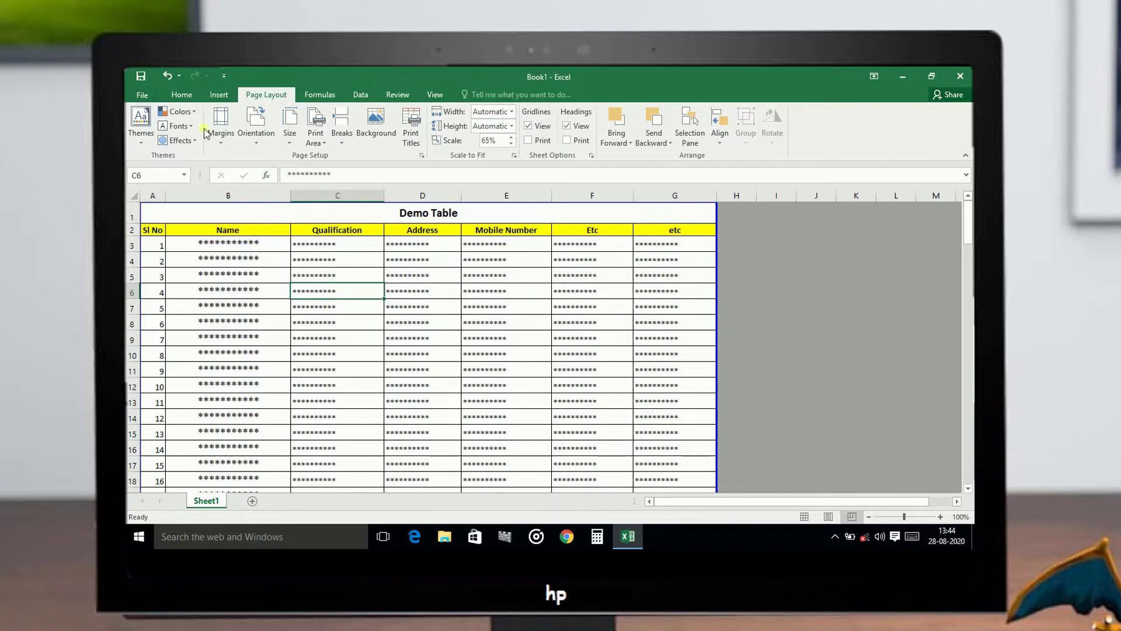
Step: Preview the printout, scroll to page 2 to check its yellow header row, then return to page 1
left_click(140, 96)
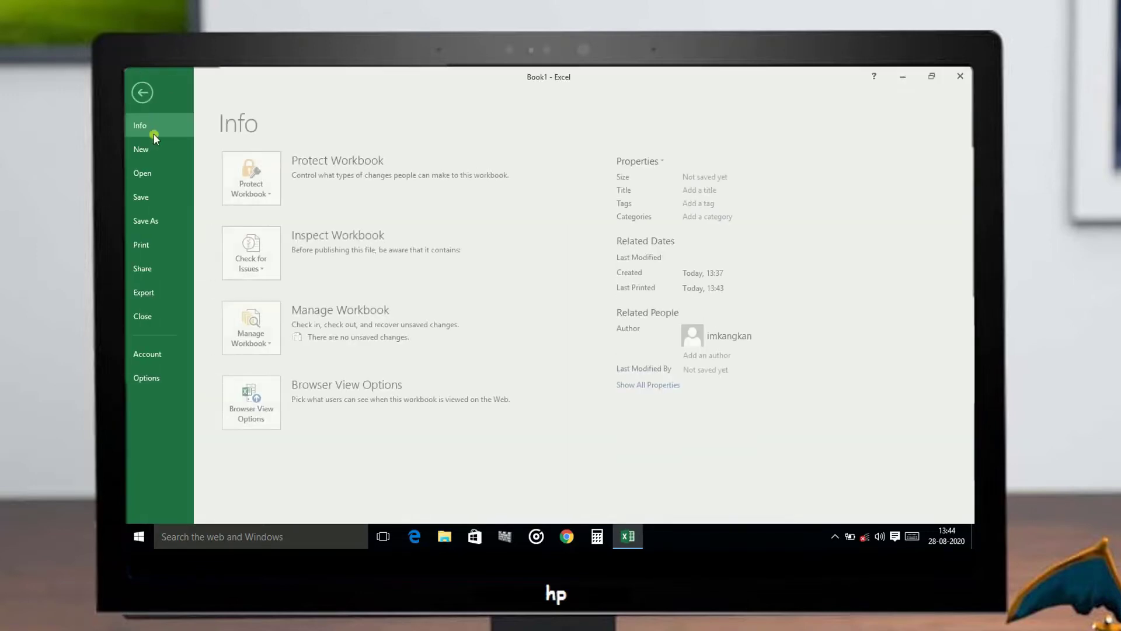
left_click(158, 246)
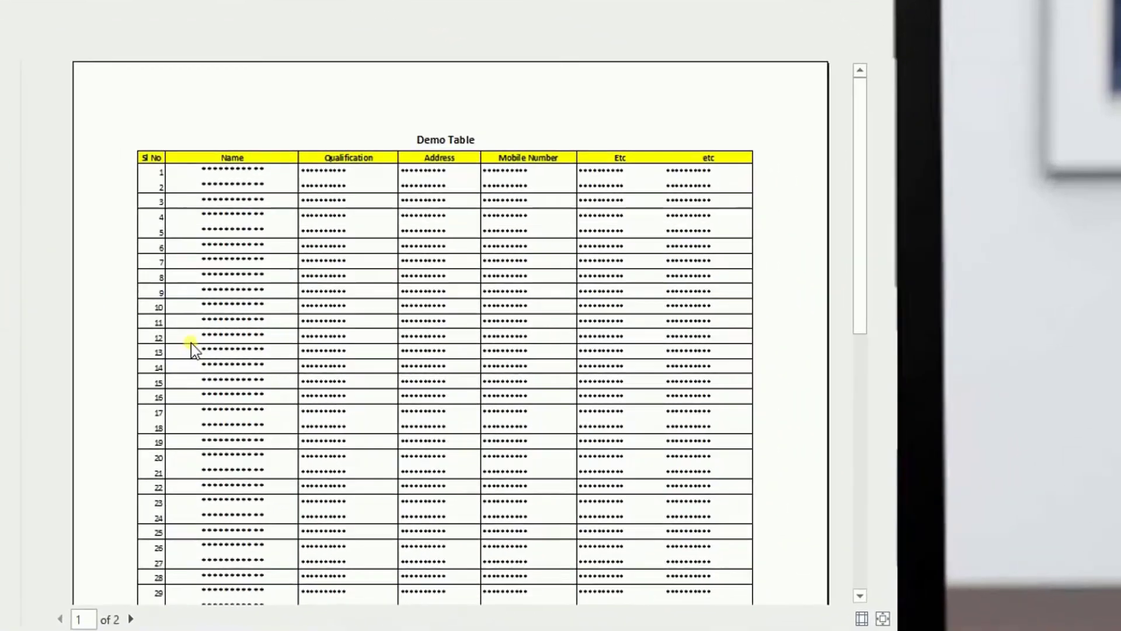
left_click(251, 307)
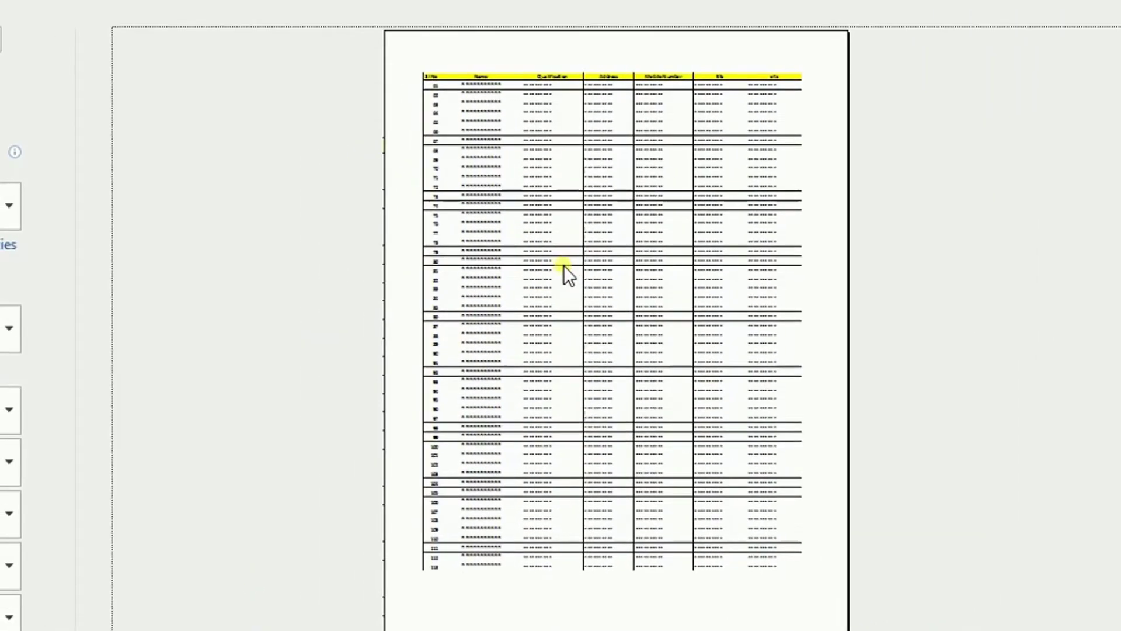
scroll(566, 267, "up", 1)
left_click(566, 268)
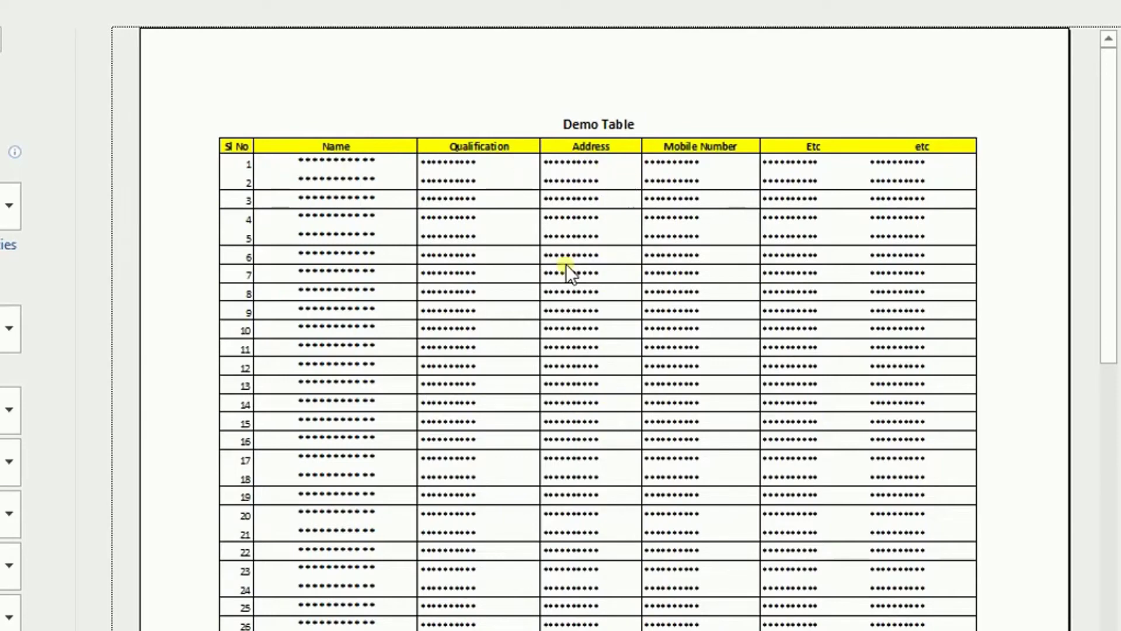
scroll(370, 250, "down", 1)
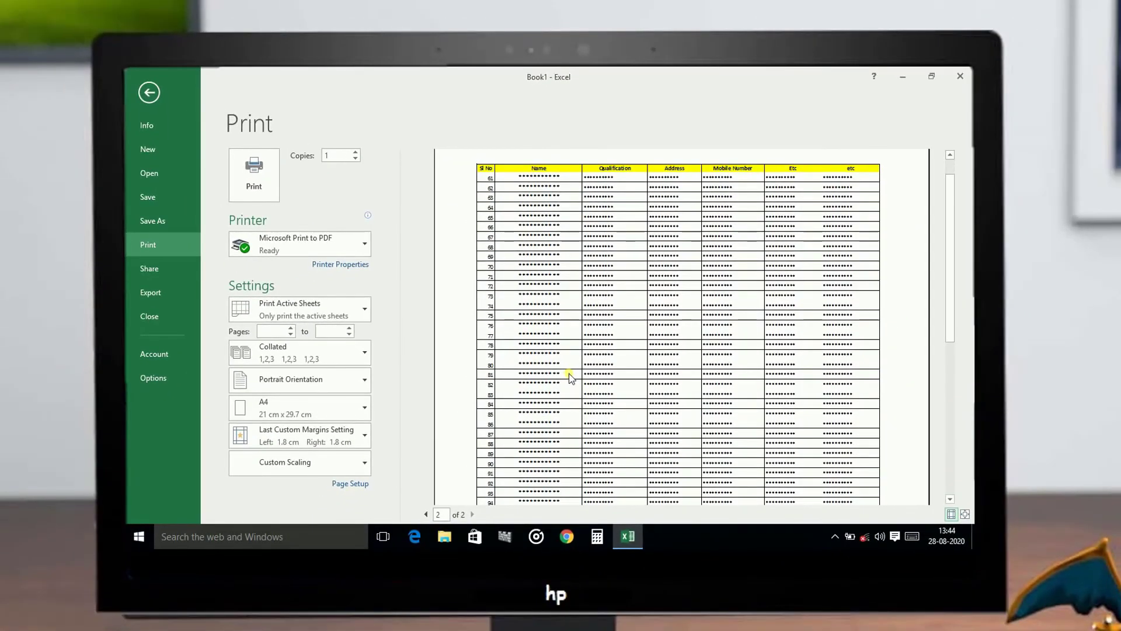
scroll(569, 373, "down", 1)
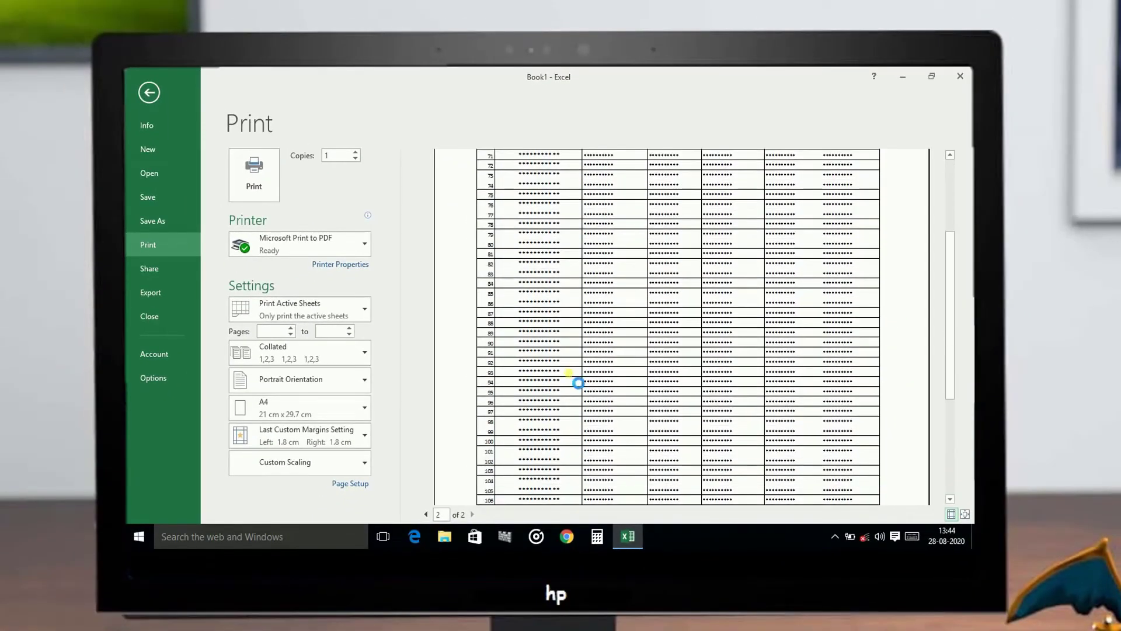
scroll(569, 373, "down", 1)
scroll(569, 373, "down", 1)
scroll(569, 373, "down", 1)
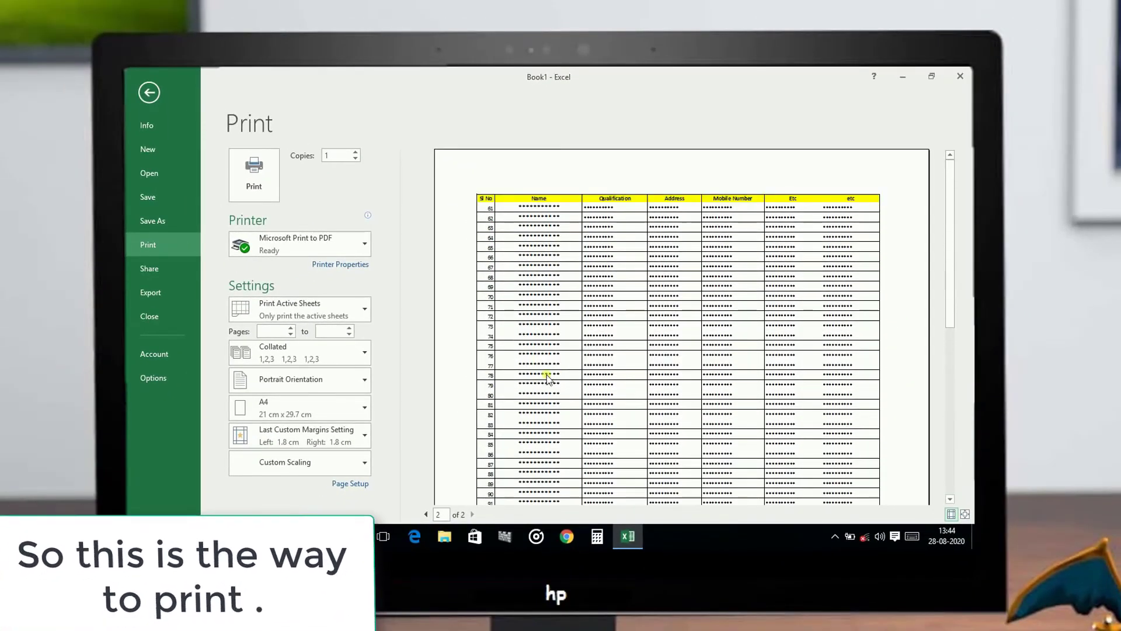
left_click(423, 515)
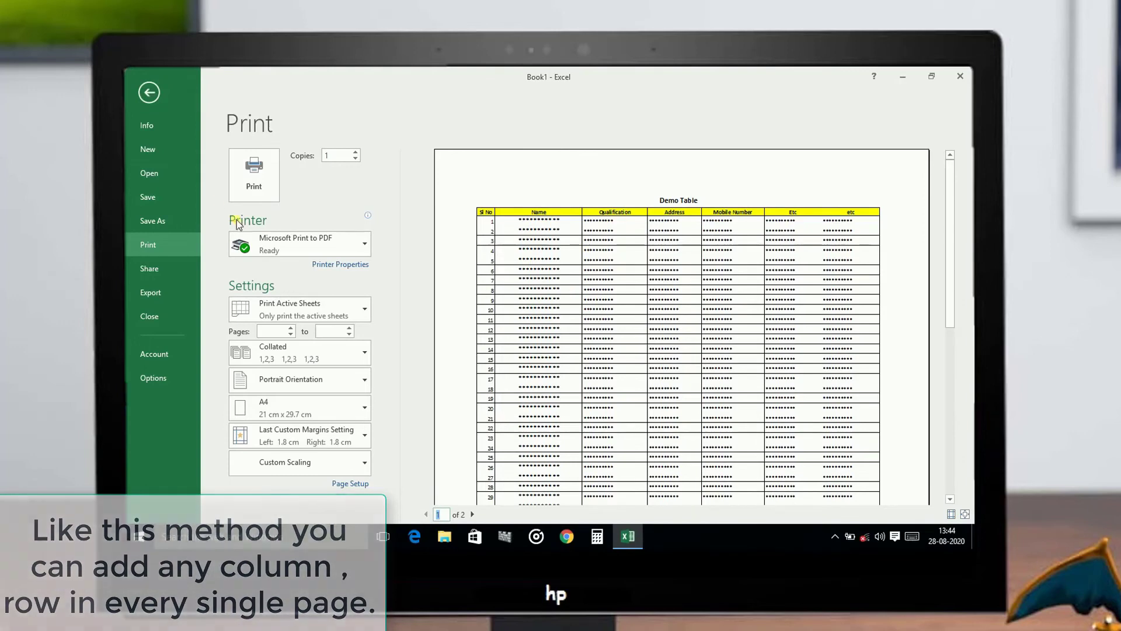
Step: Exit print preview and scroll down and back up through the Demo Table worksheet
left_click(148, 94)
scroll(628, 302, "down", 6)
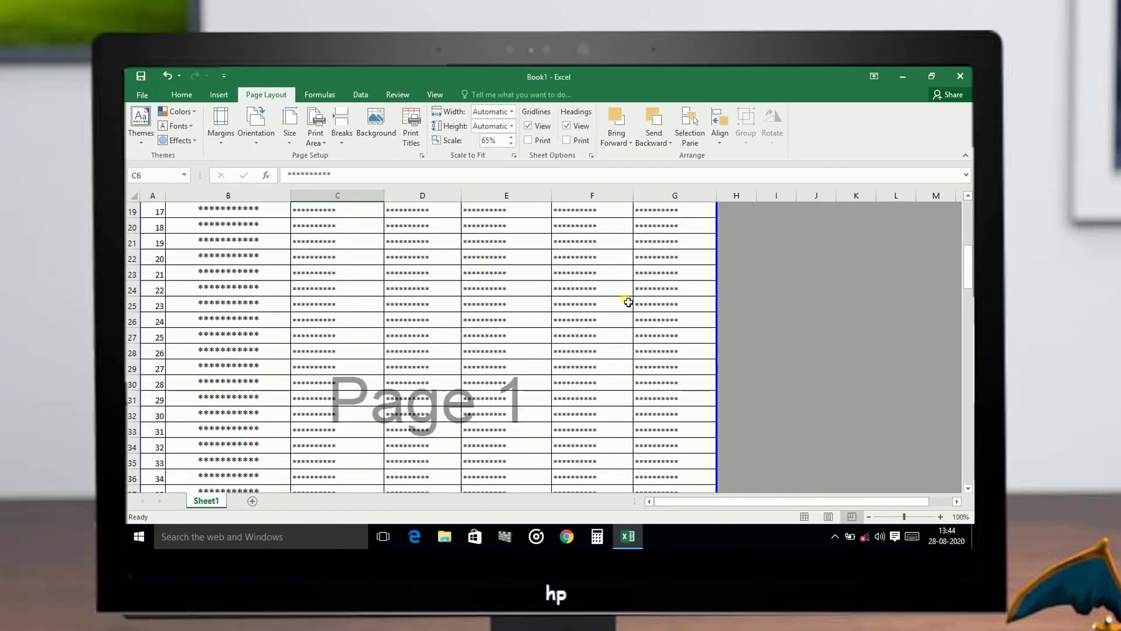
scroll(628, 302, "down", 4)
scroll(628, 302, "down", 9)
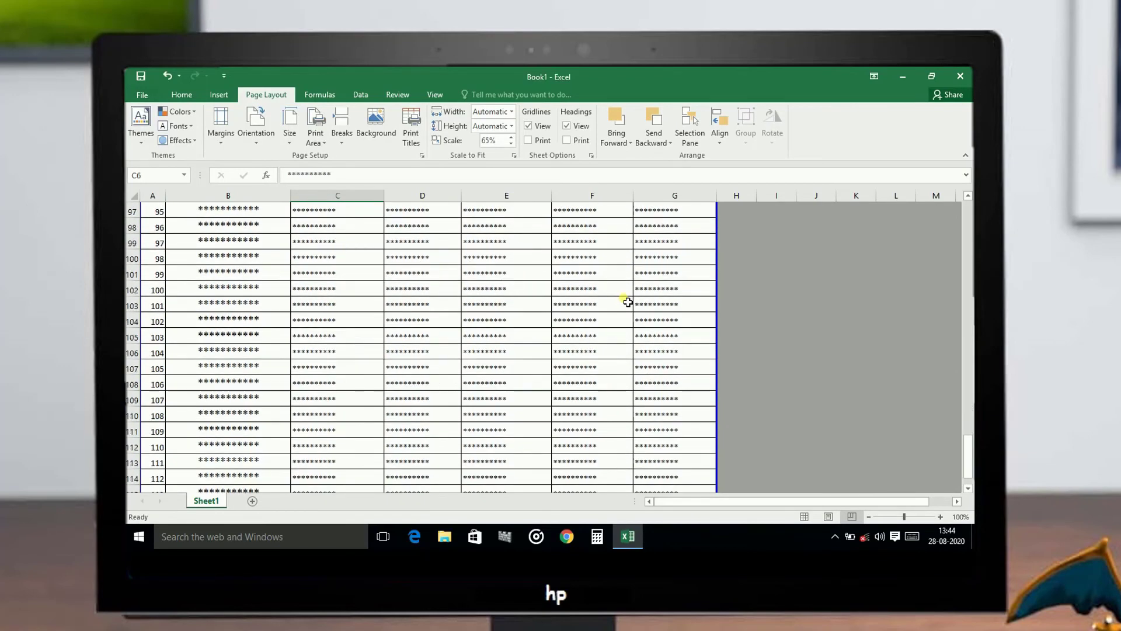
scroll(628, 302, "down", 7)
scroll(626, 302, "up", 1)
scroll(626, 301, "up", 12)
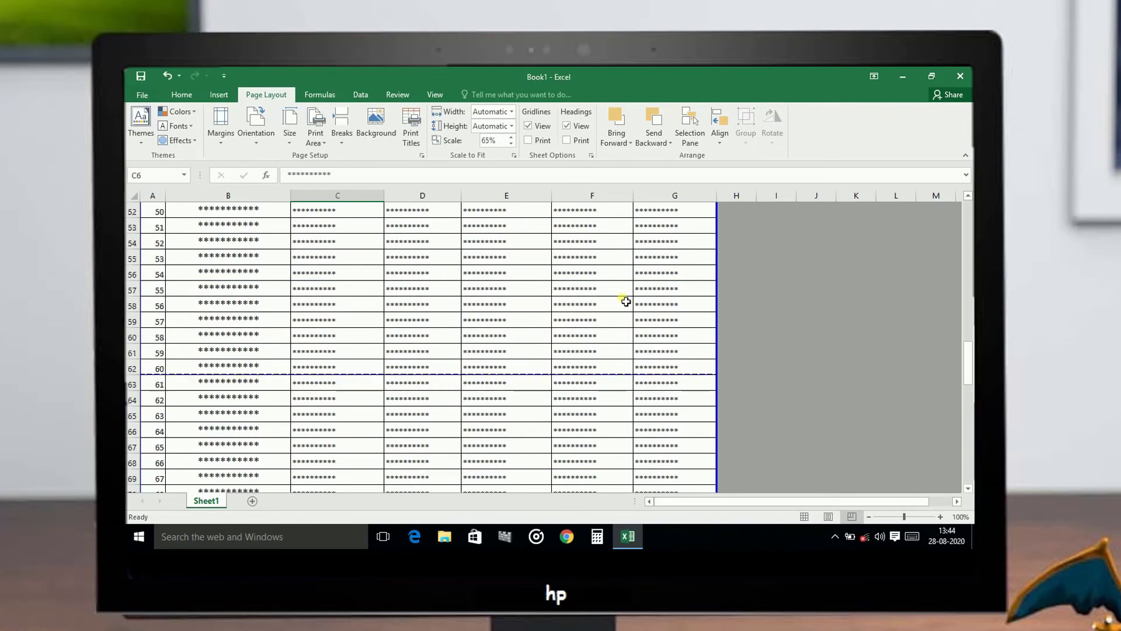
scroll(626, 299, "up", 4)
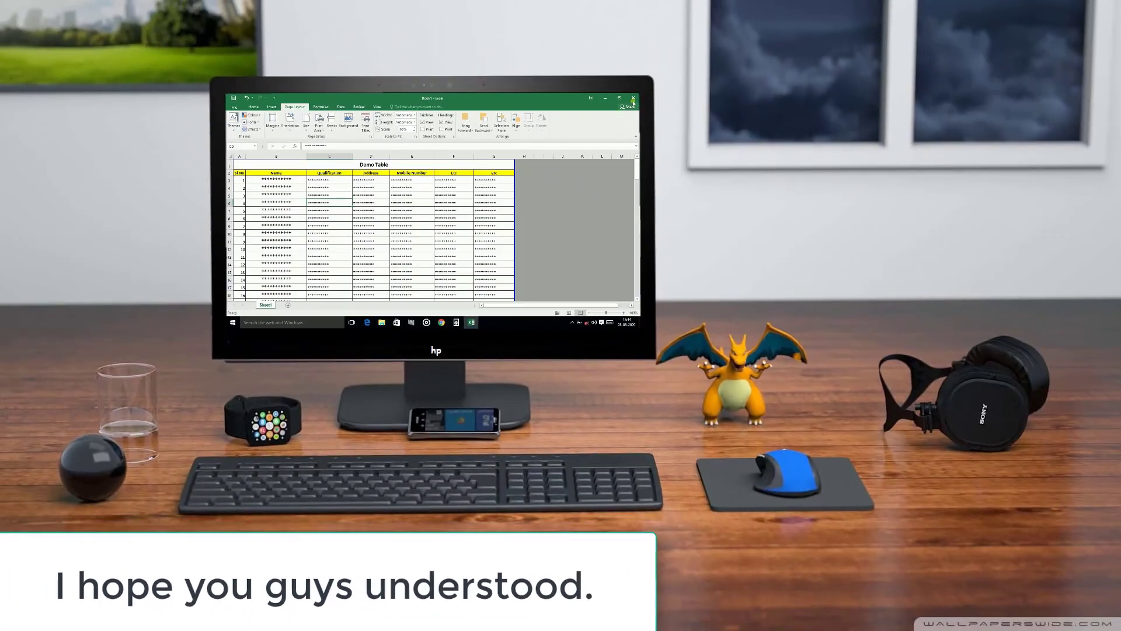
Step: Close the Book1 window to bring up the save-changes prompt
left_click(634, 98)
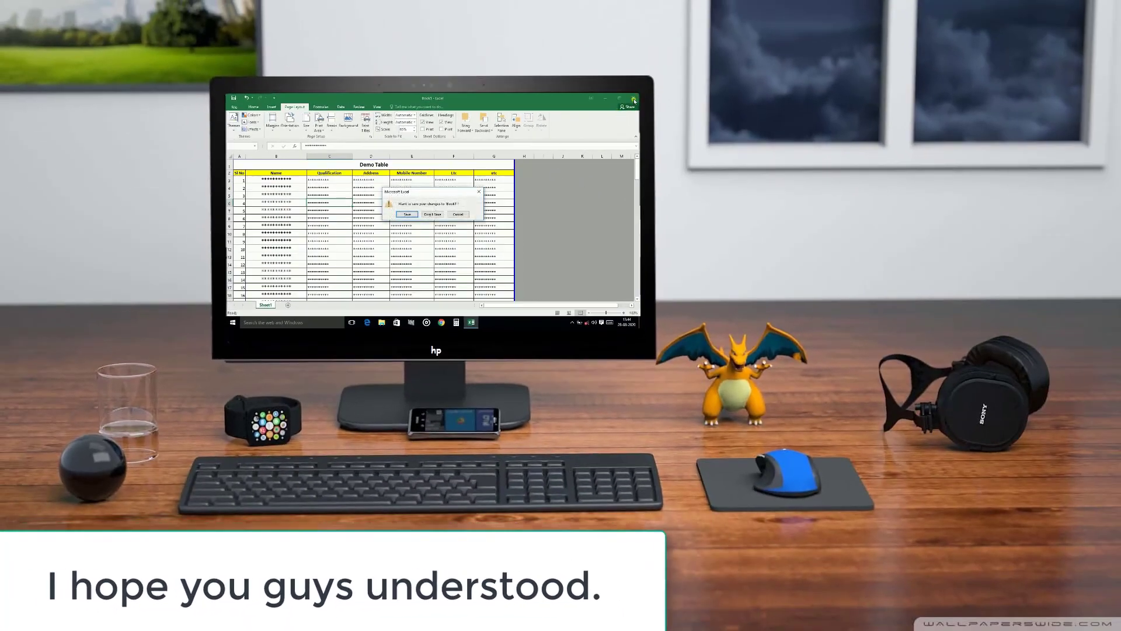